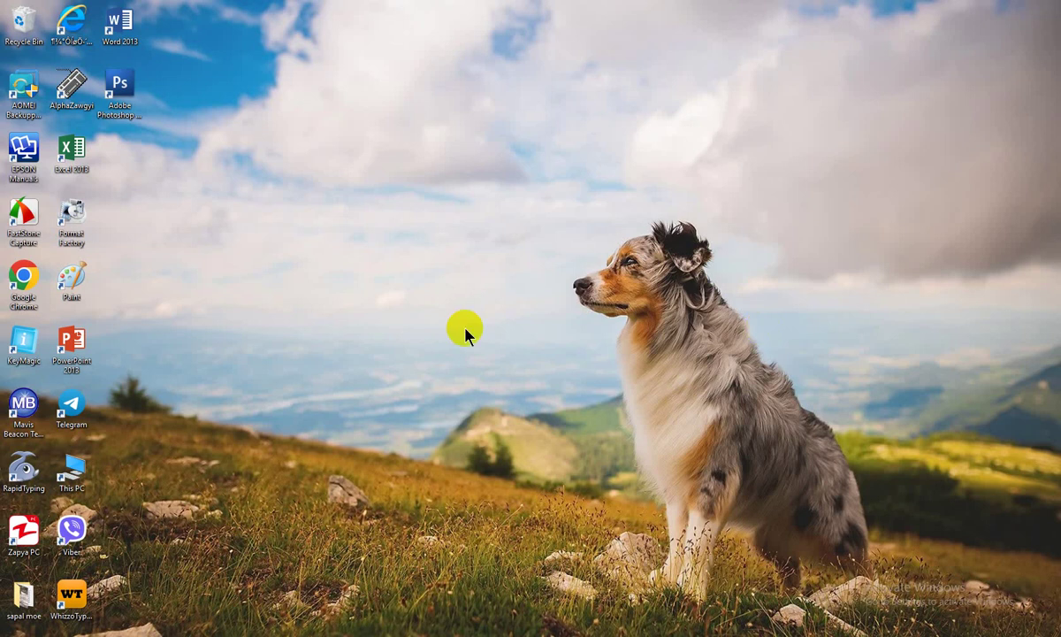
Delete the This PC shortcut from the desktop.
click(80, 457)
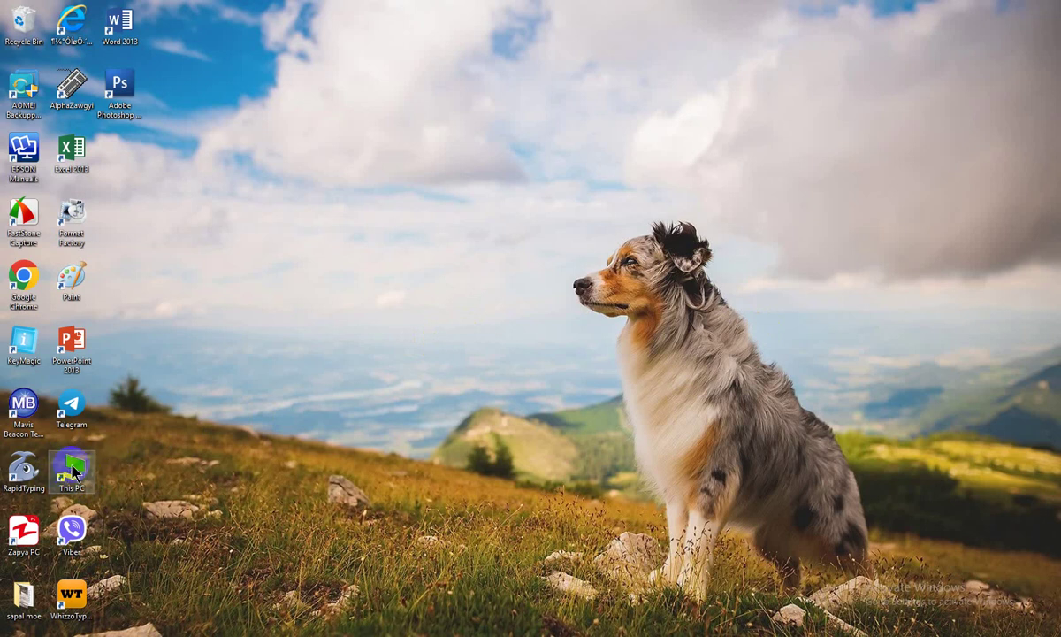
click(94, 468)
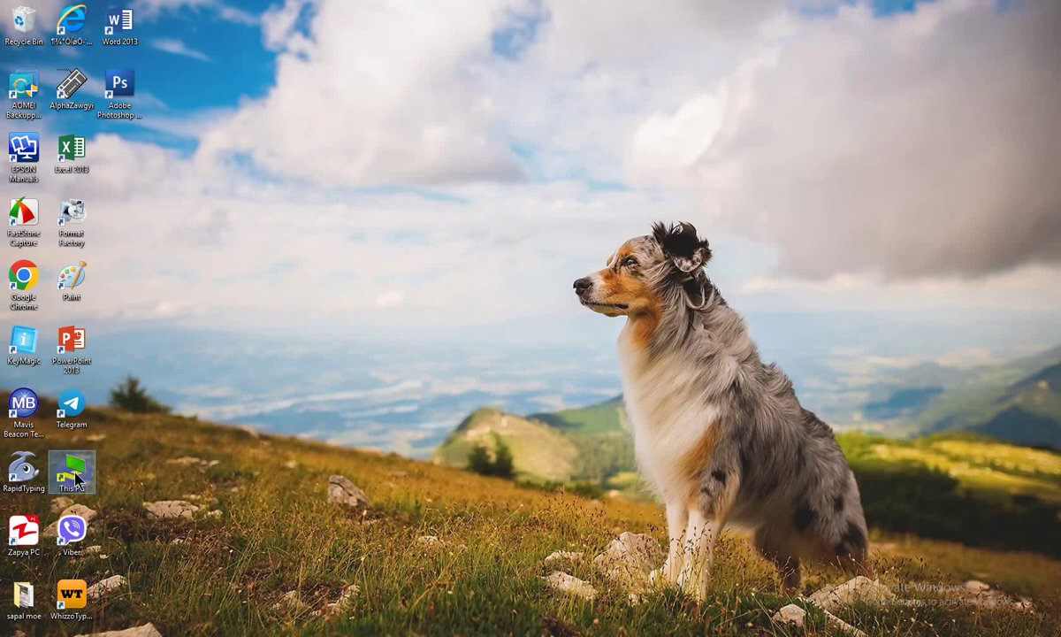
key(Delete)
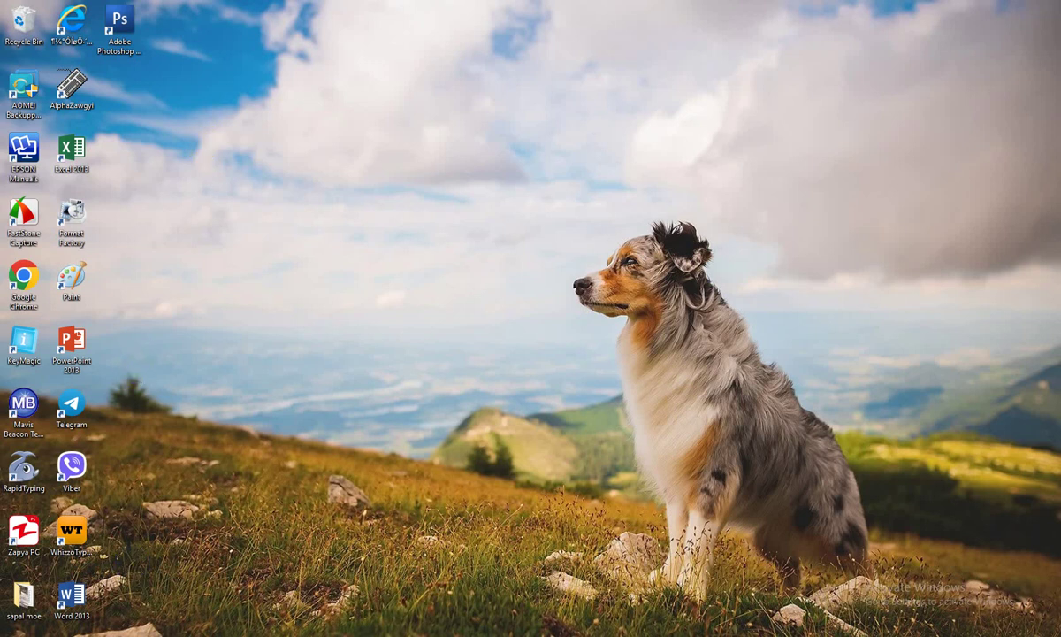
Search Windows for This PC, view the contents of Local Disk (E:) and close the window.
key(super+s)
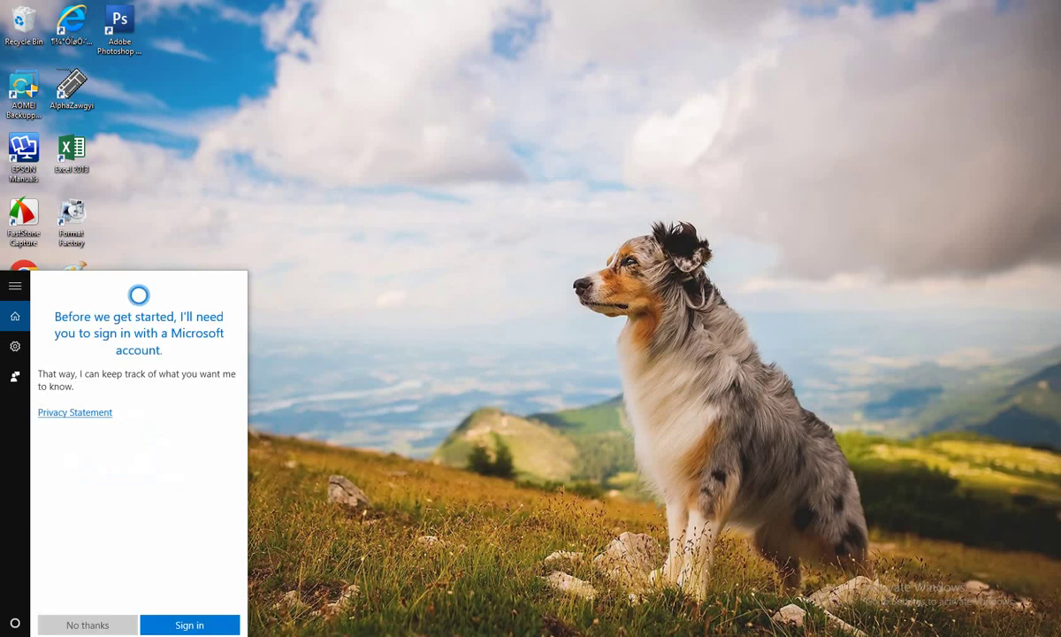
text(th)
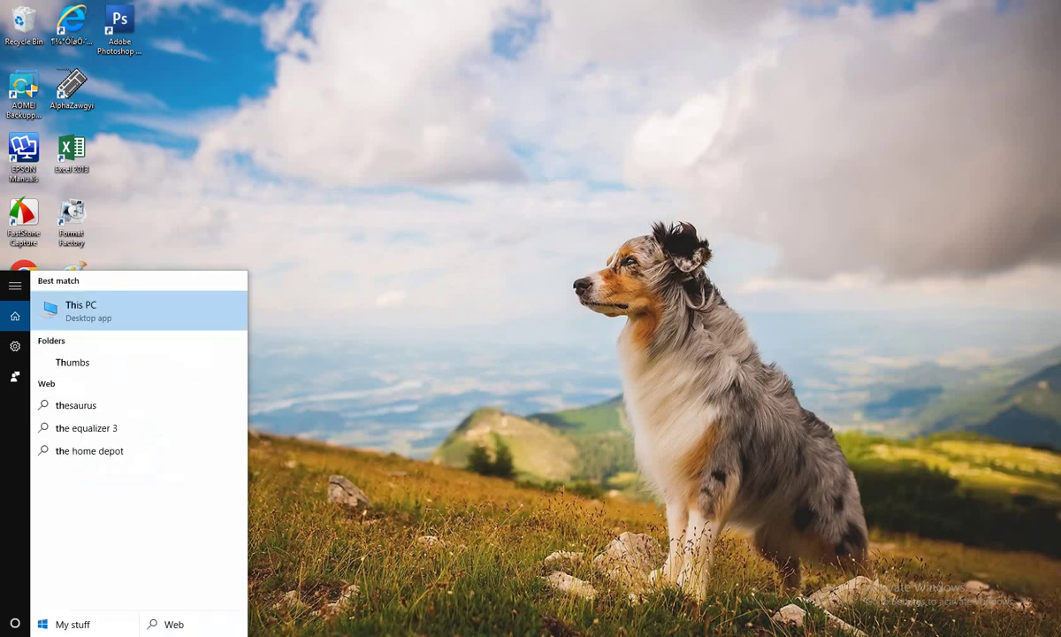
text(i)
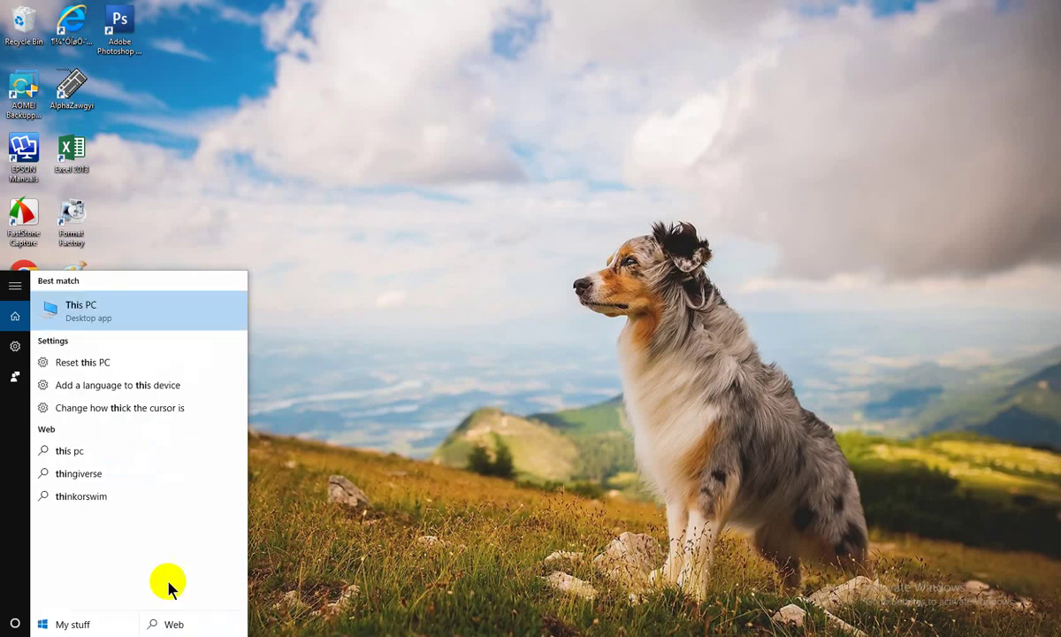
click(112, 316)
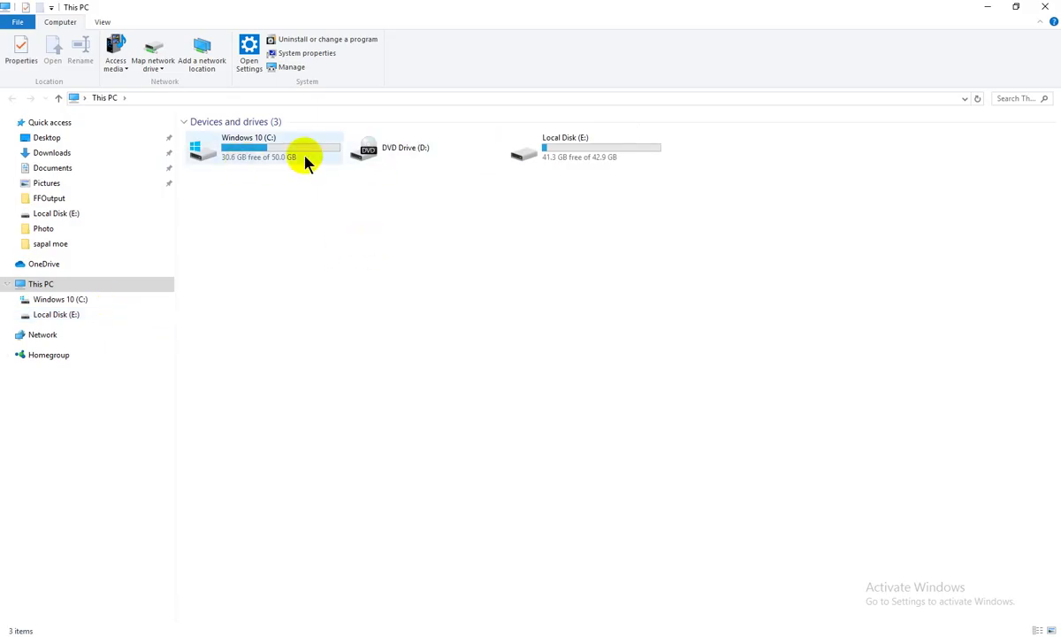
double_click(573, 157)
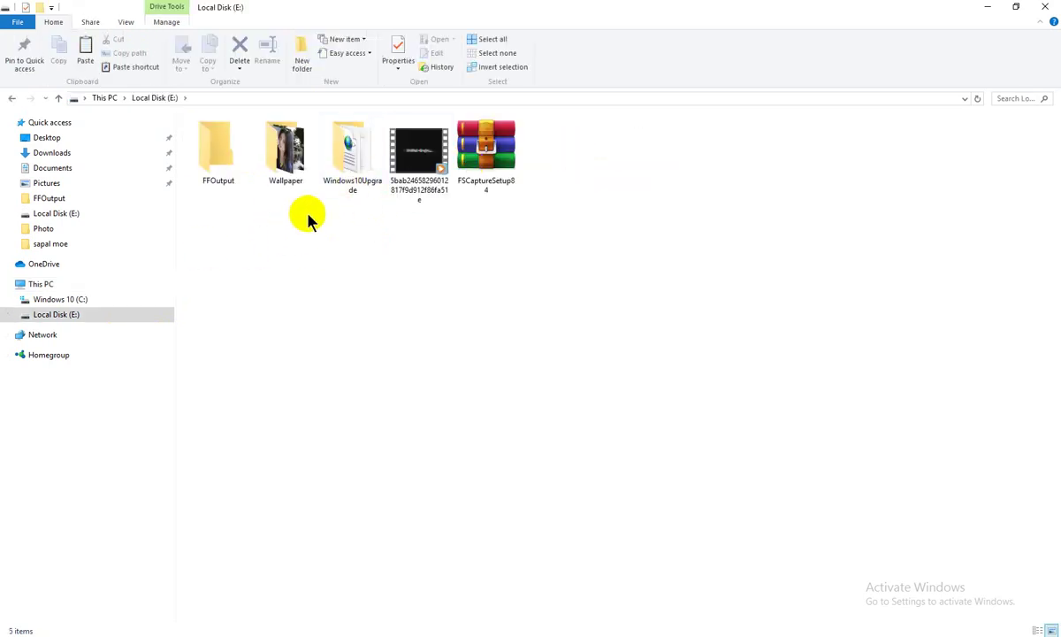
click(1045, 7)
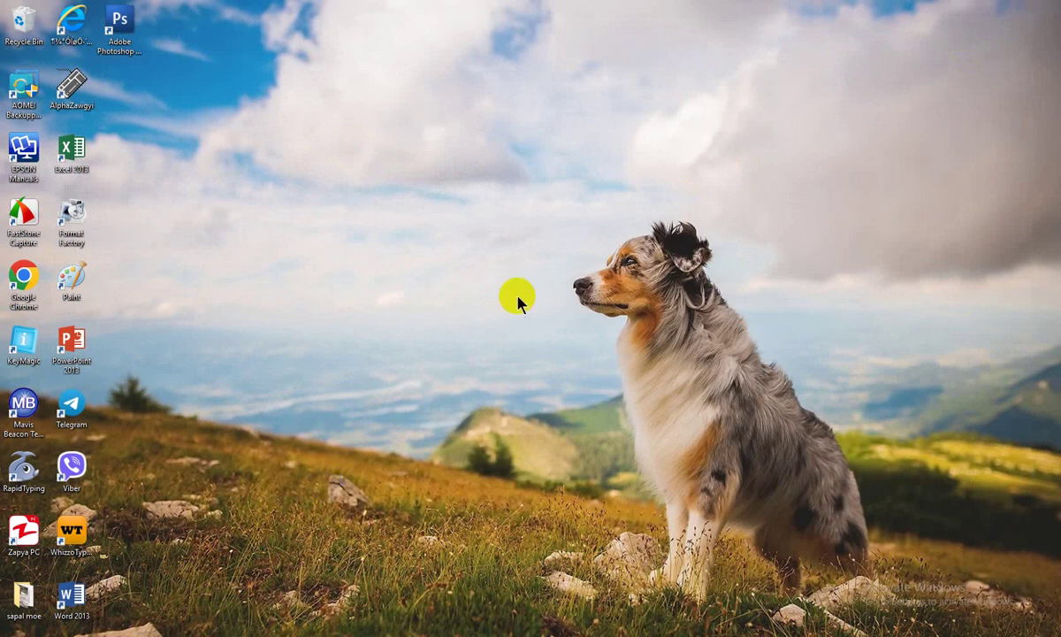
Look at the Themes page of the desktop personalization settings, including its desktop icon settings, and close Settings.
right_click(417, 238)
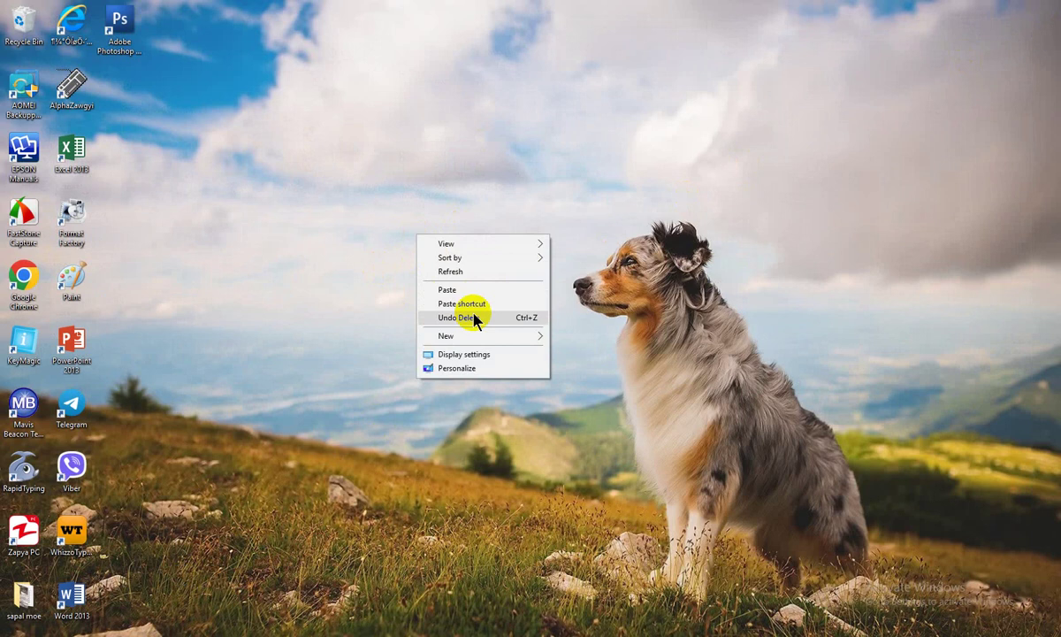
click(485, 370)
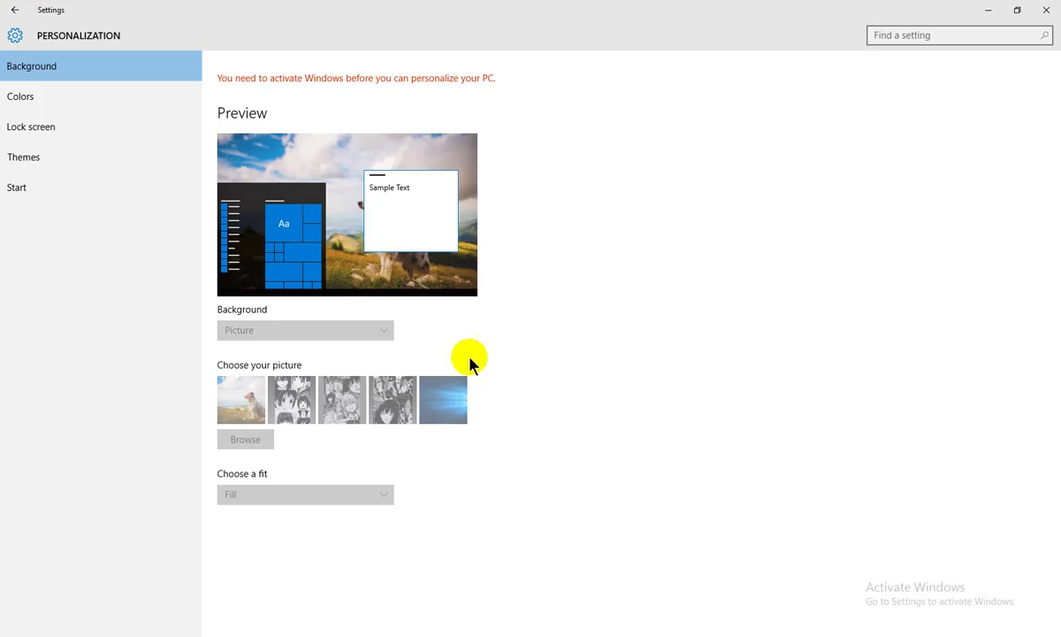
click(27, 159)
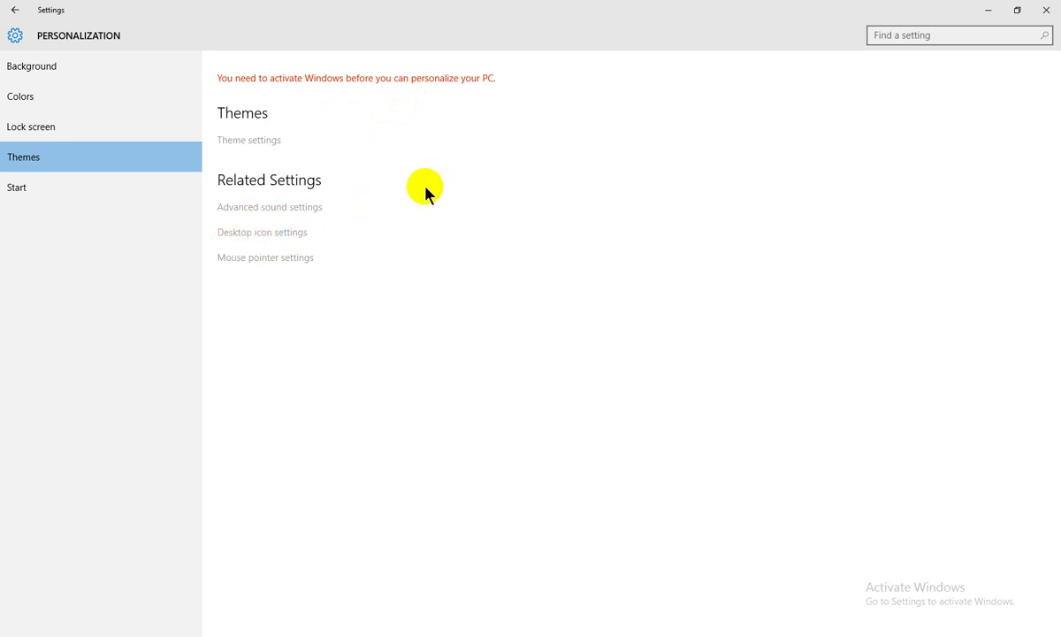
click(1046, 10)
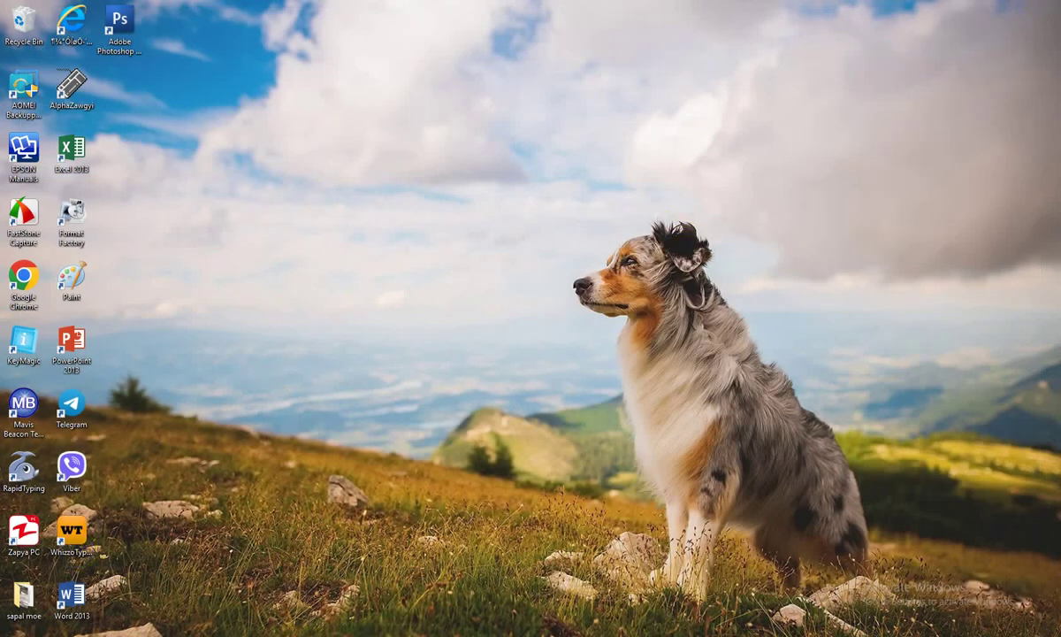
Put a This PC shortcut back on the desktop and use it to view Local Disk (E:), closing the window after viewing.
key(super)
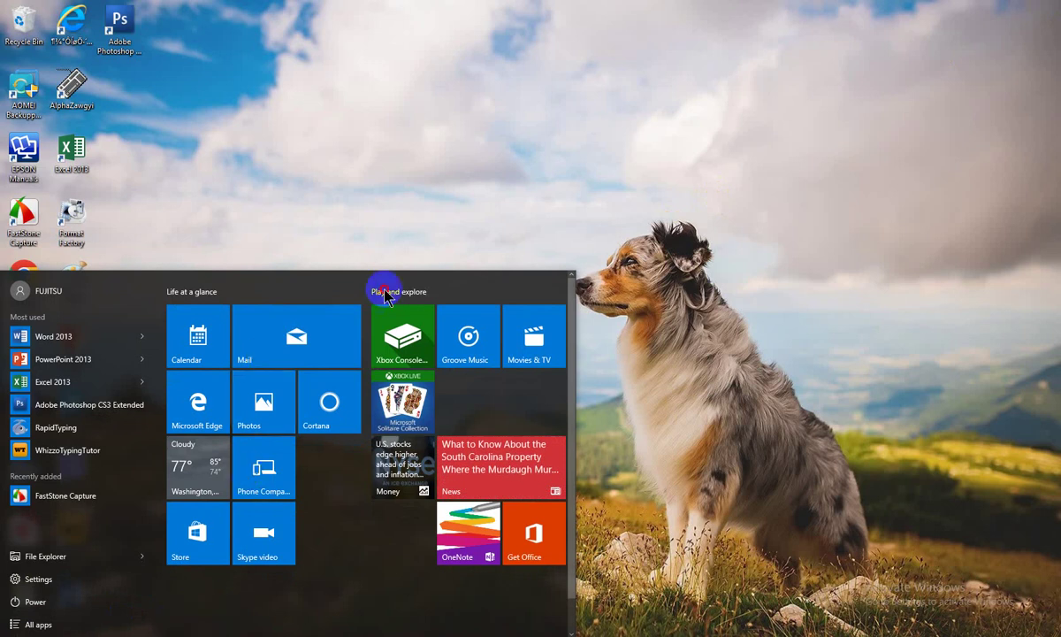
drag(385, 297, 152, 66)
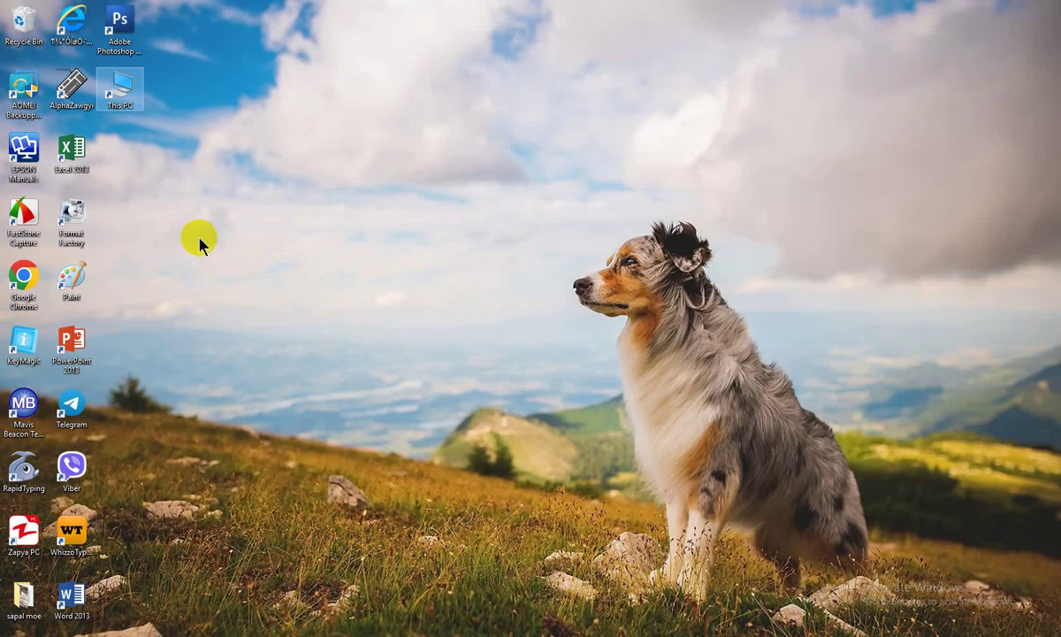
double_click(122, 96)
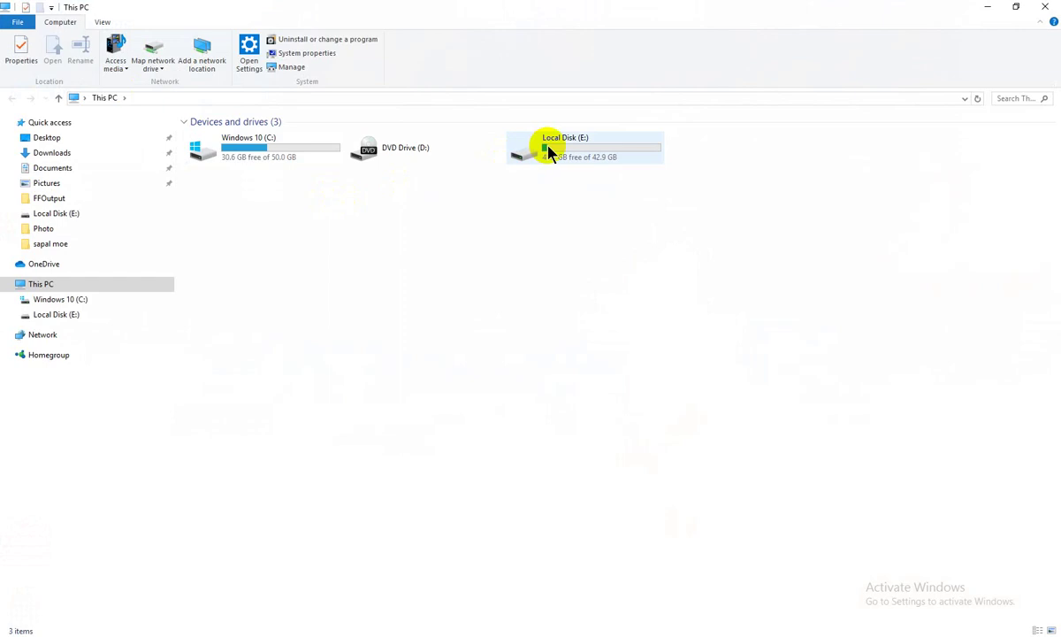
double_click(548, 147)
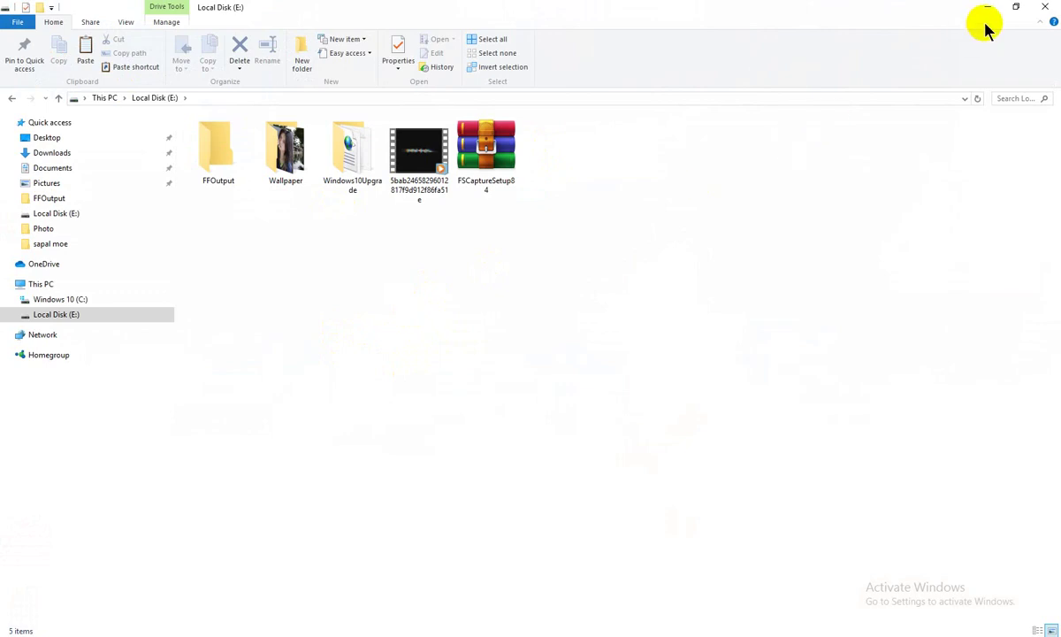
click(1045, 7)
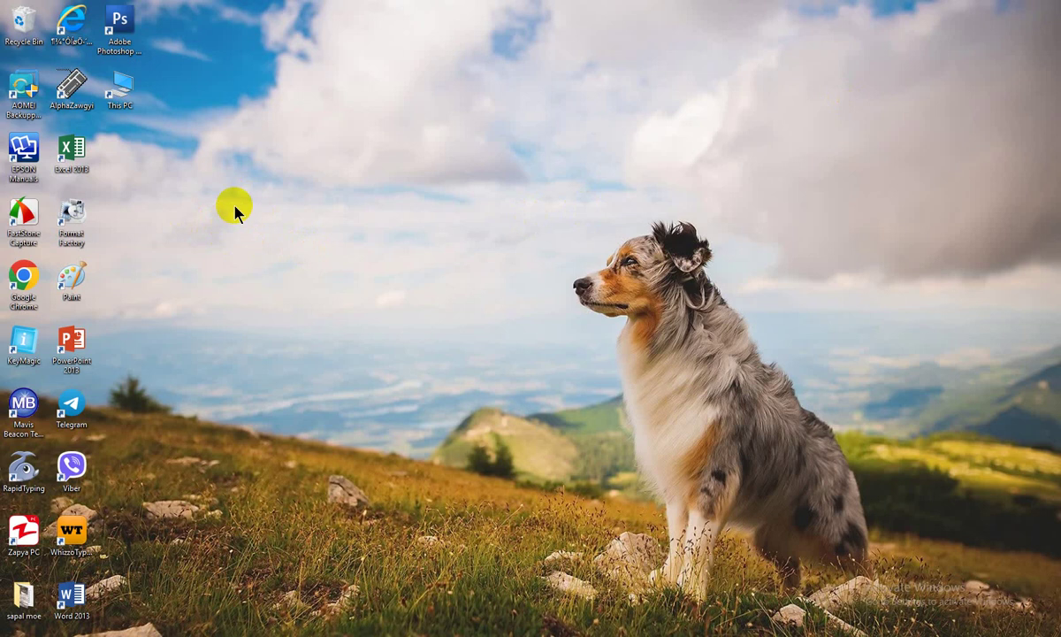
Create a new folder on the desktop and keep its default name, New folder.
right_click(236, 209)
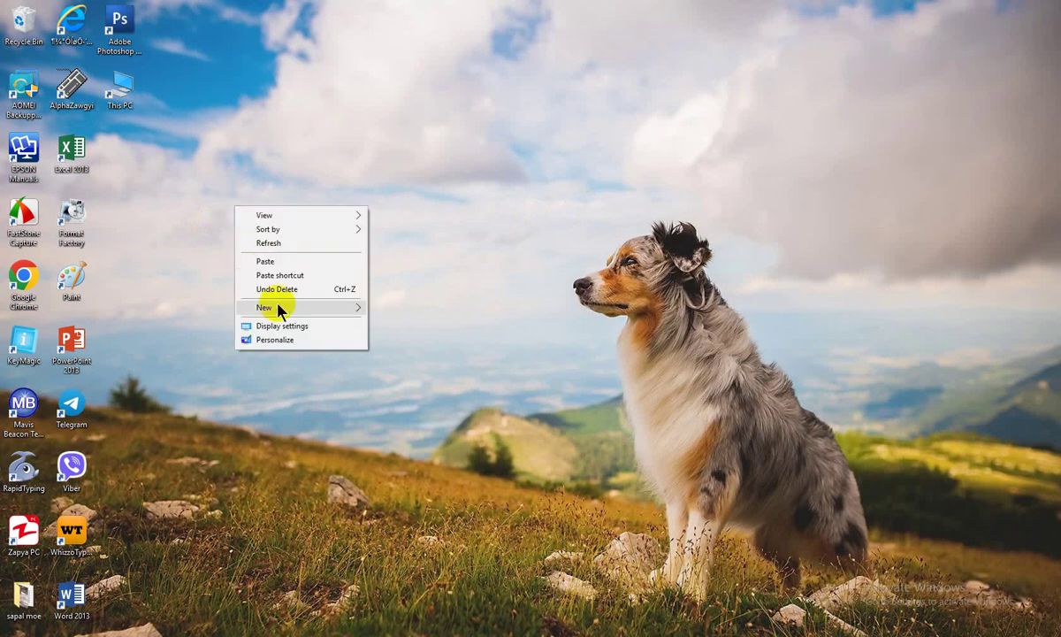
mouse_move(279, 310)
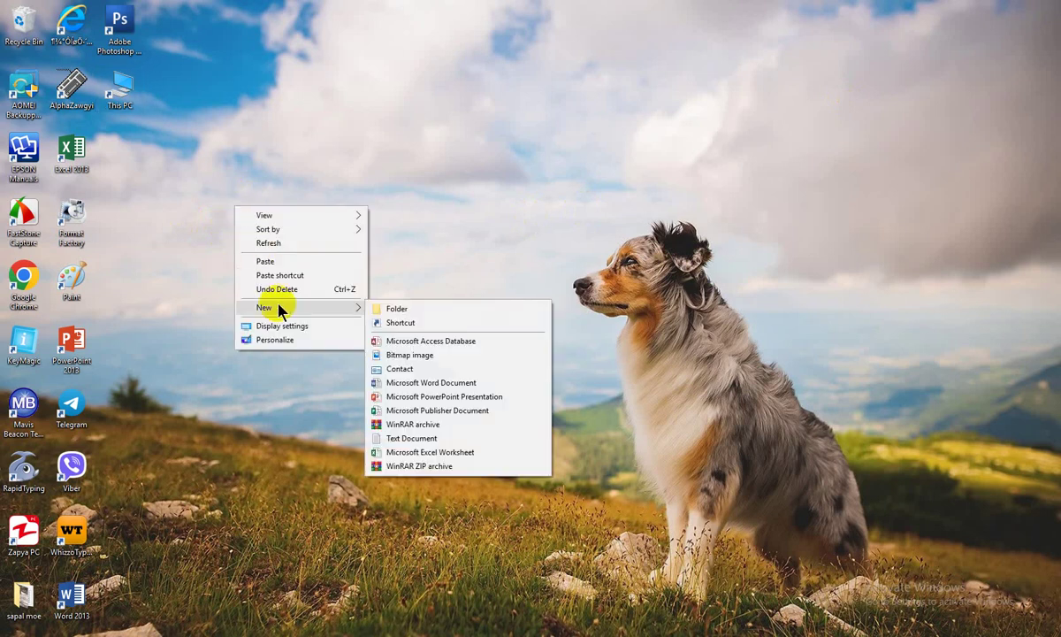
click(397, 310)
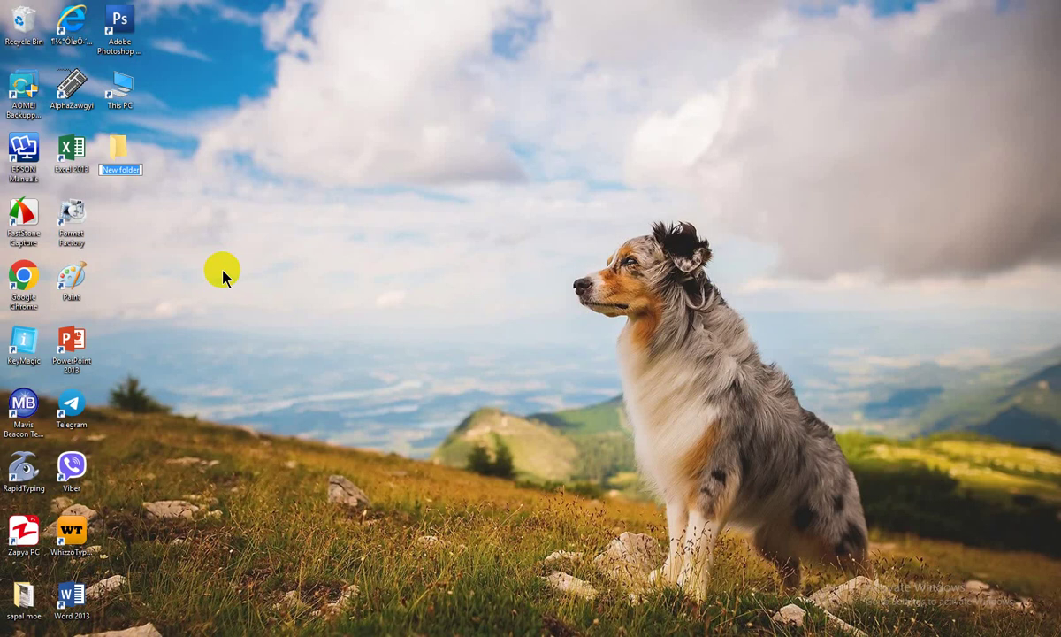
click(122, 95)
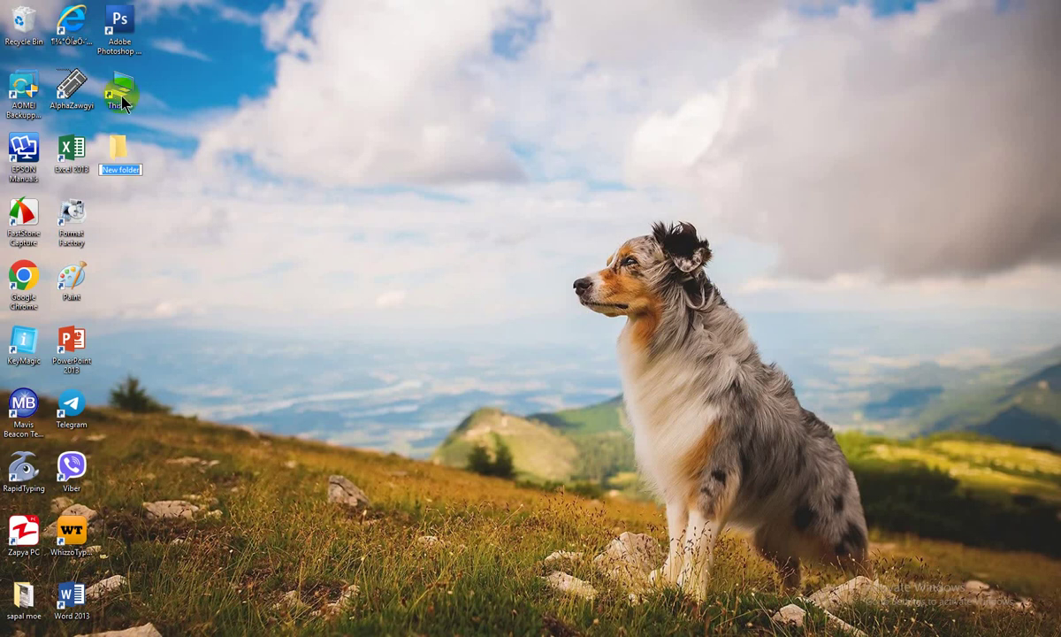
click(123, 102)
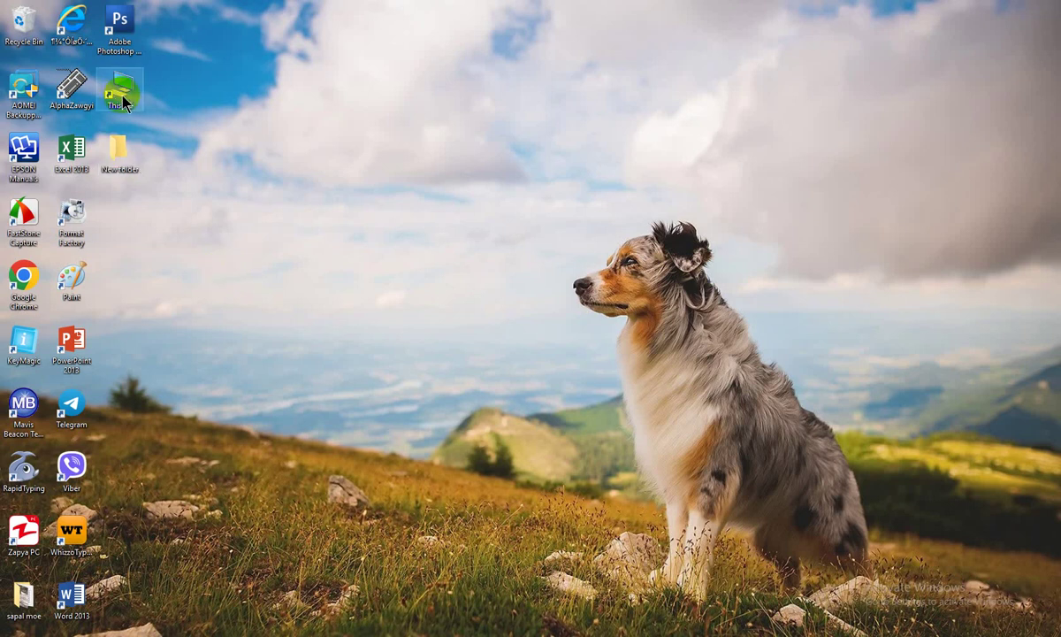
Open Local Disk (E:) from the This PC shortcut and create a new folder in it.
double_click(124, 102)
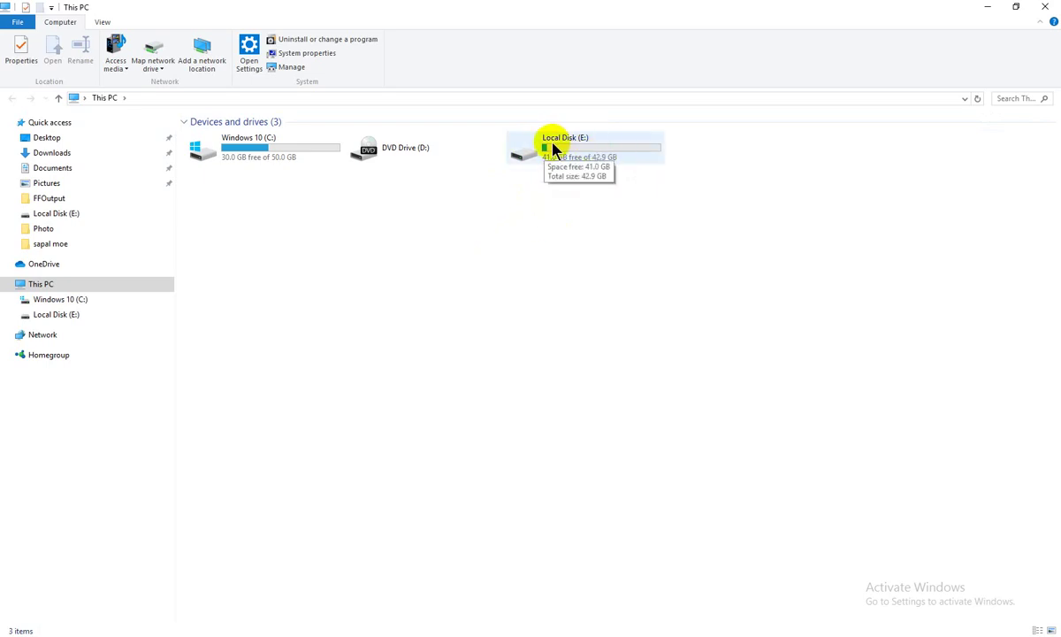
double_click(552, 149)
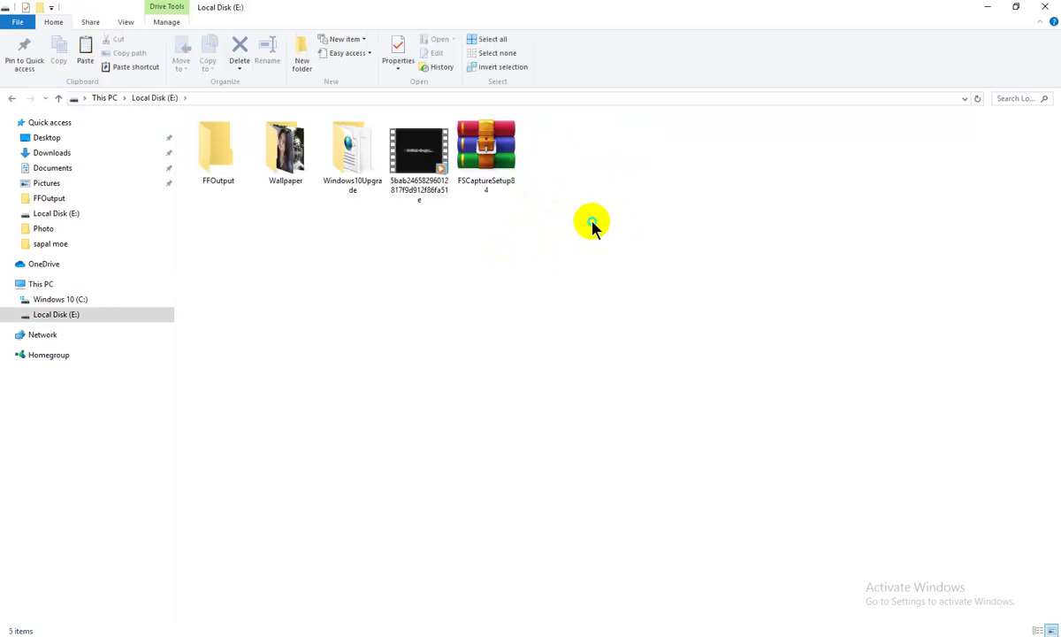
right_click(592, 224)
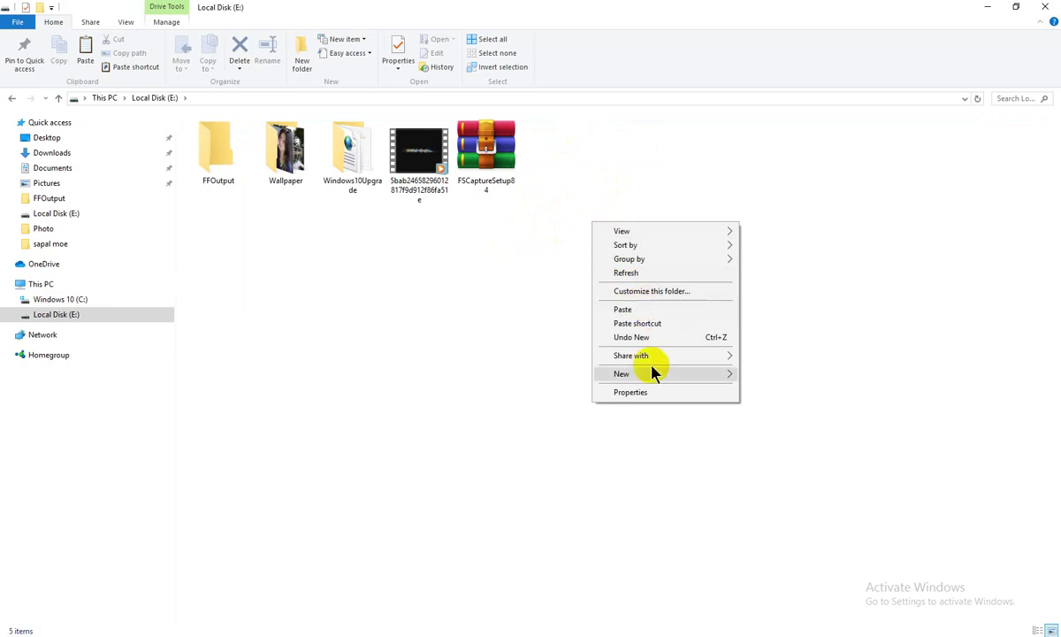
mouse_move(653, 375)
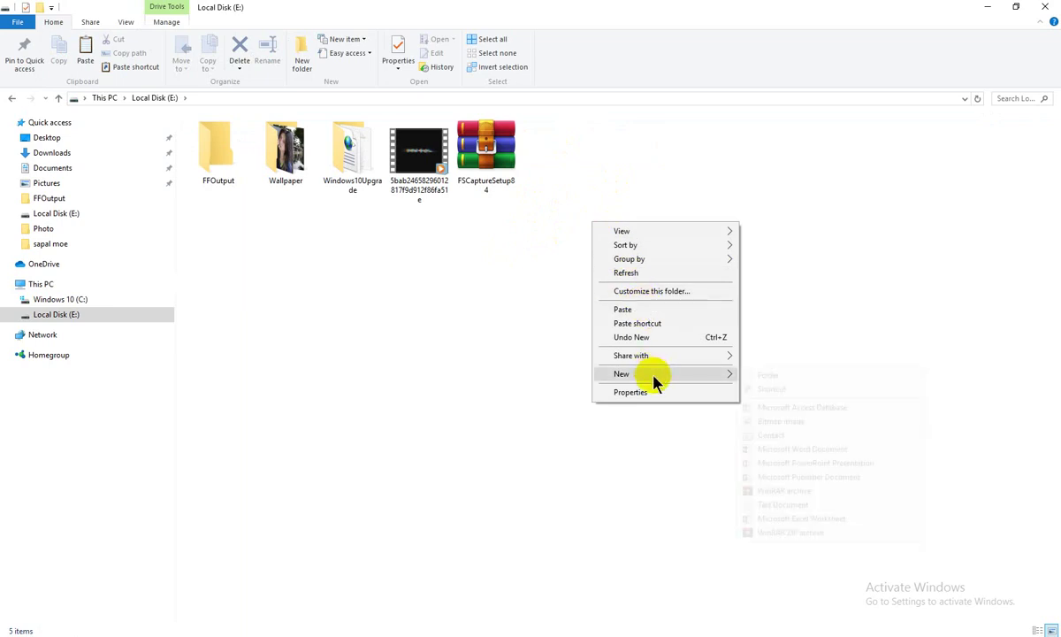
click(752, 375)
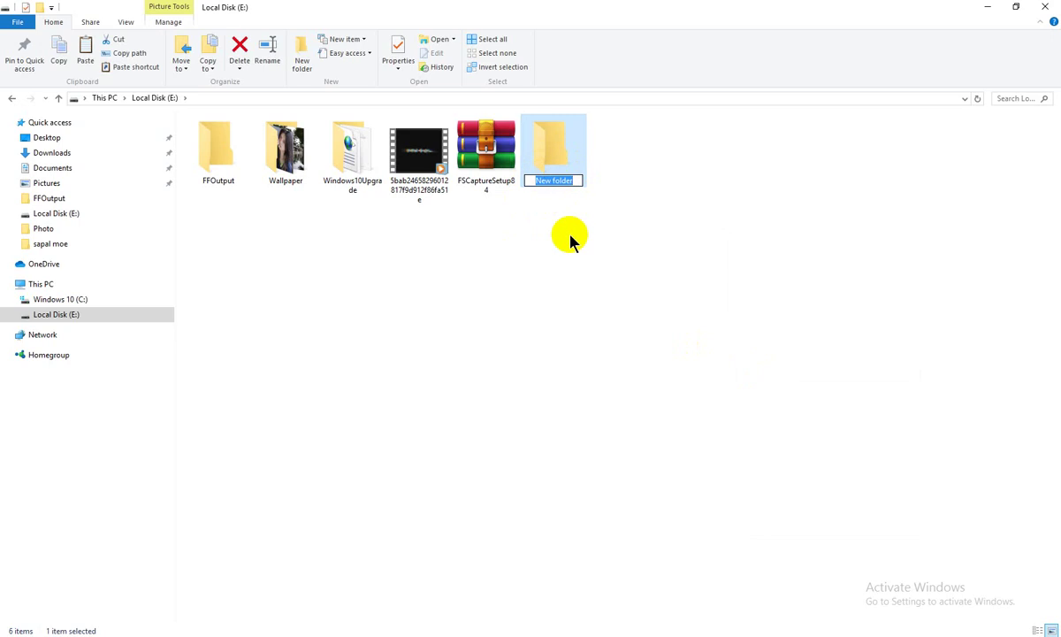
Name the new folder on Local Disk (E:) My Data and close the Explorer window.
text(My)
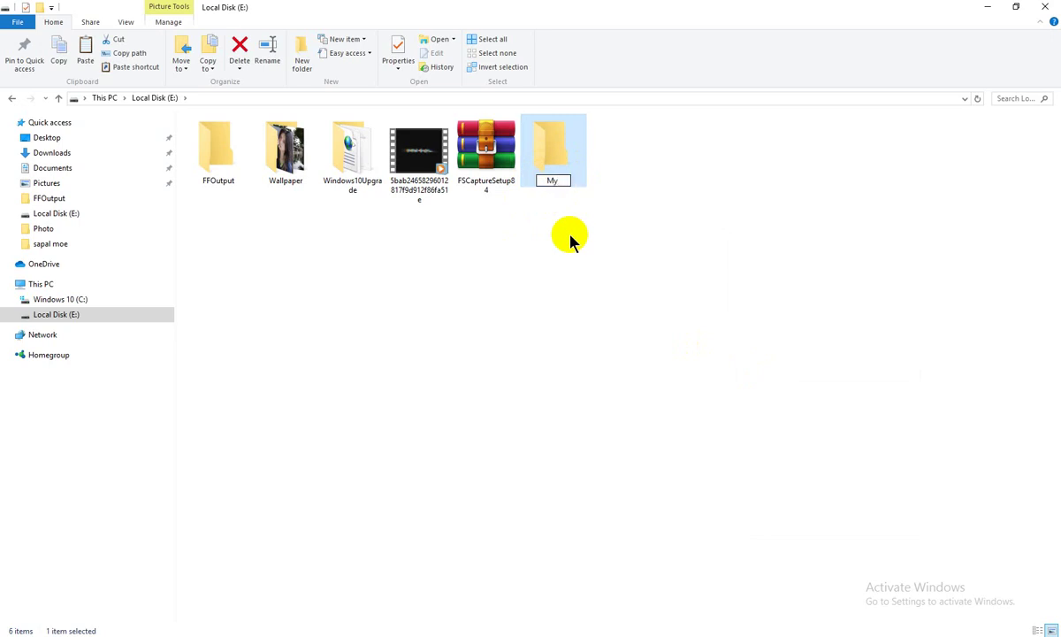
text( Da)
text(ta)
key(BackSpace)
text(a)
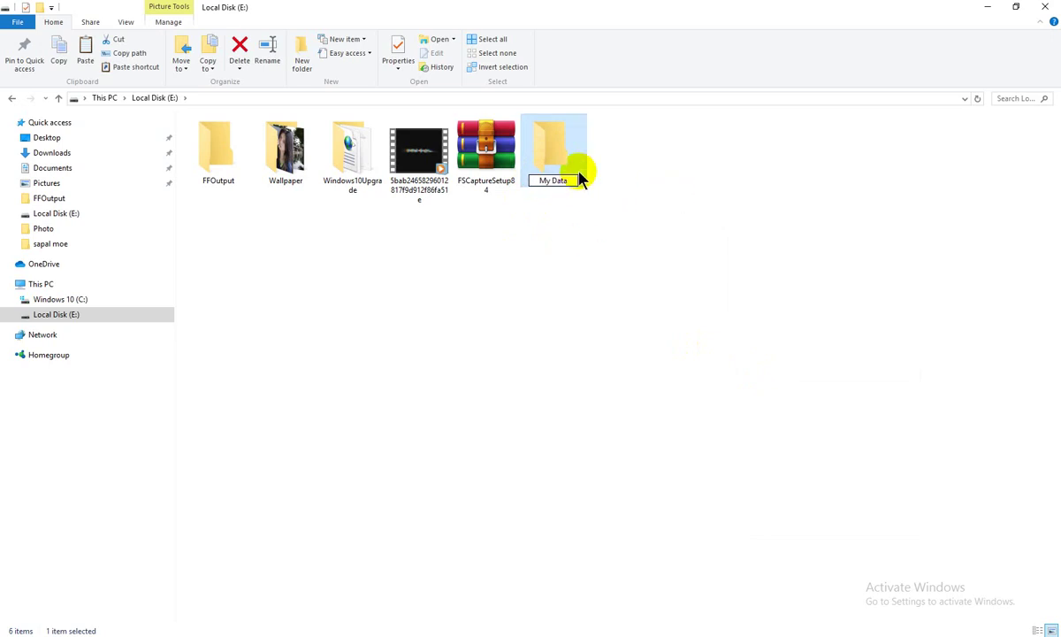
click(591, 177)
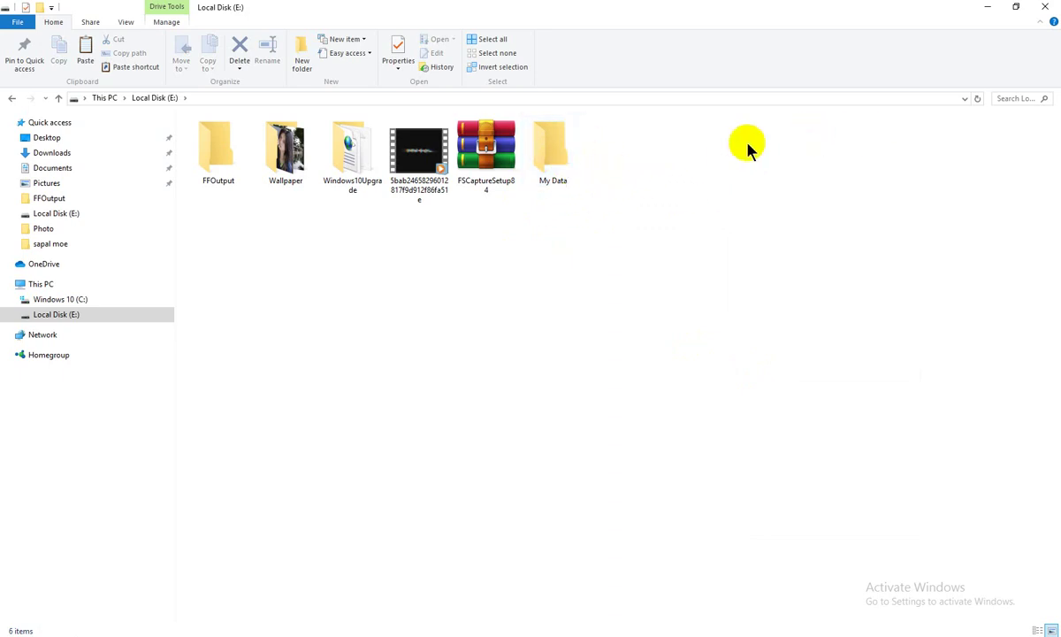
click(1015, 9)
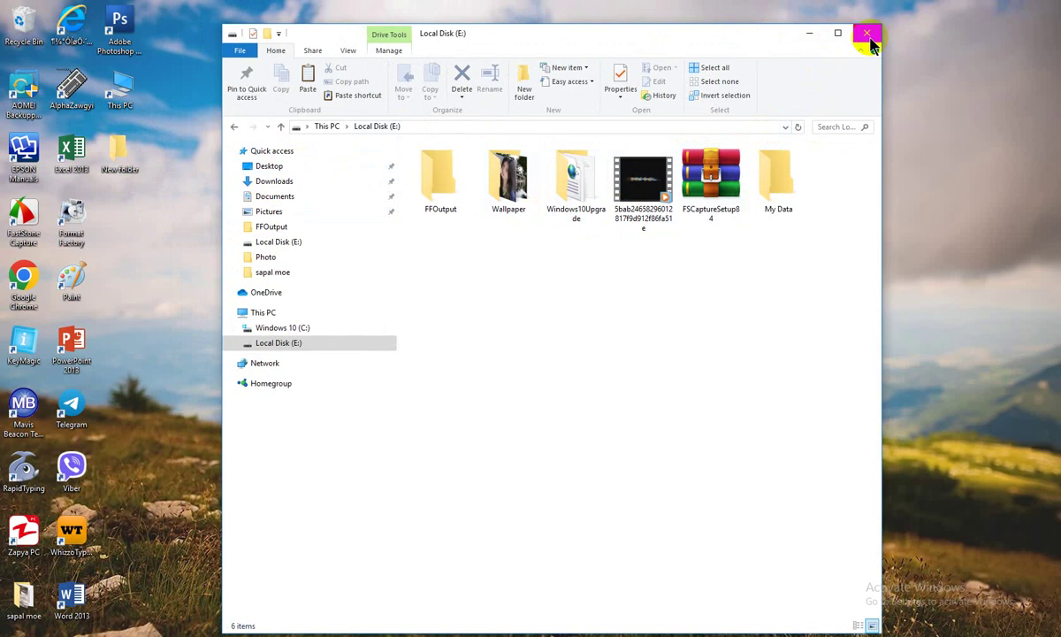
click(870, 41)
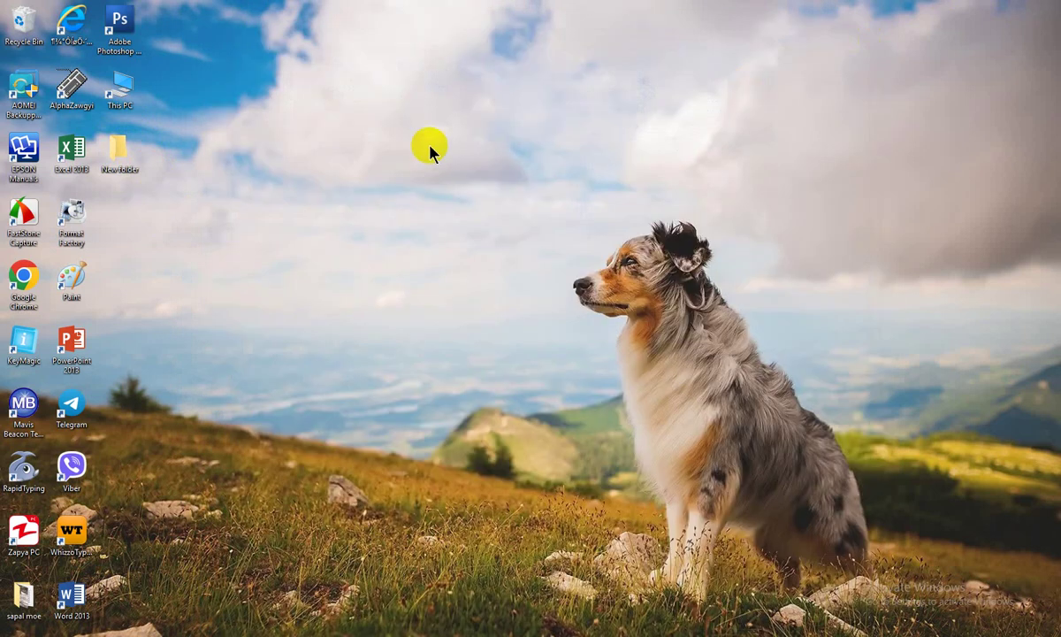
Move New folder from the desktop to Local Disk (E:) by cutting and pasting it.
right_click(116, 159)
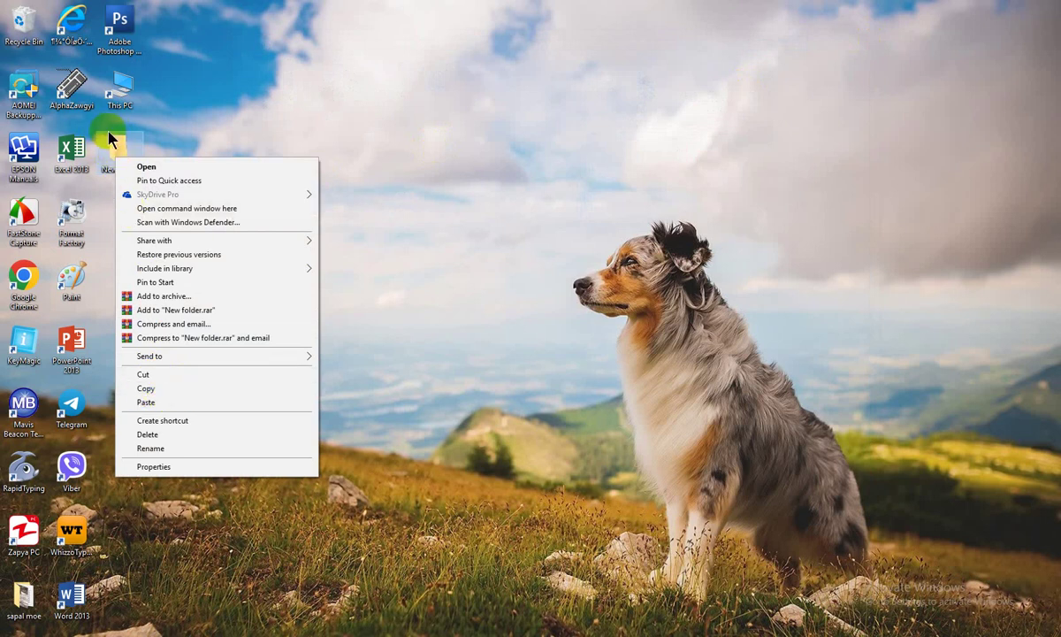
click(144, 375)
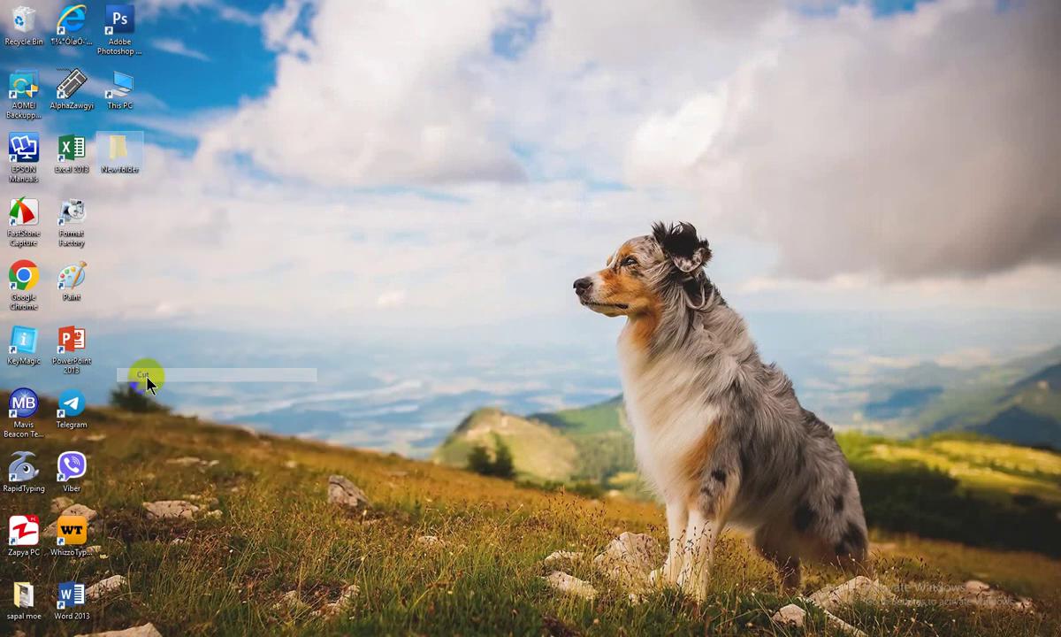
double_click(127, 98)
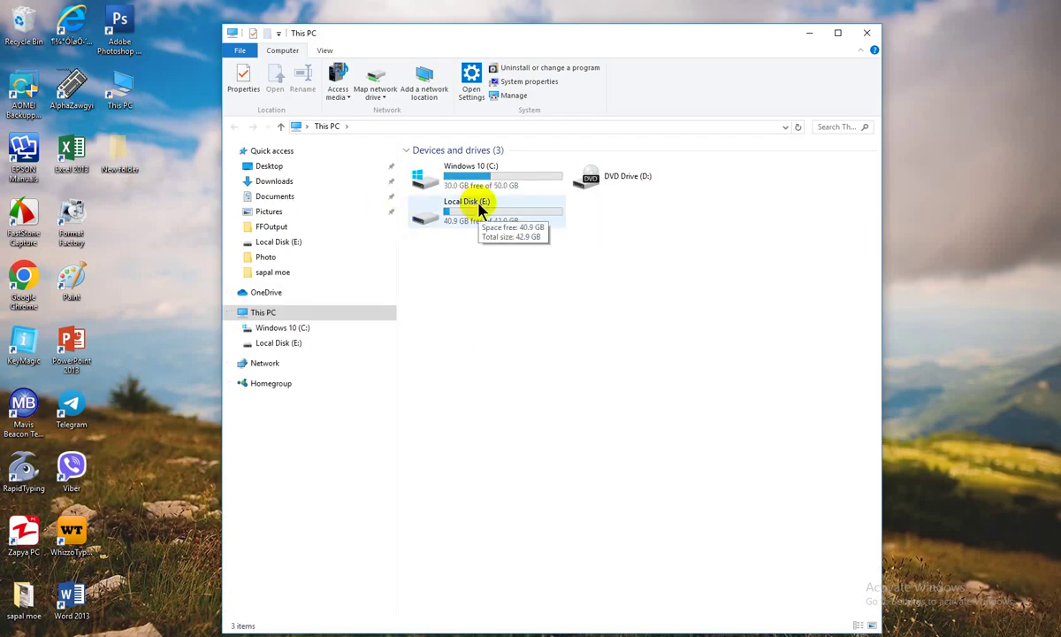
double_click(480, 210)
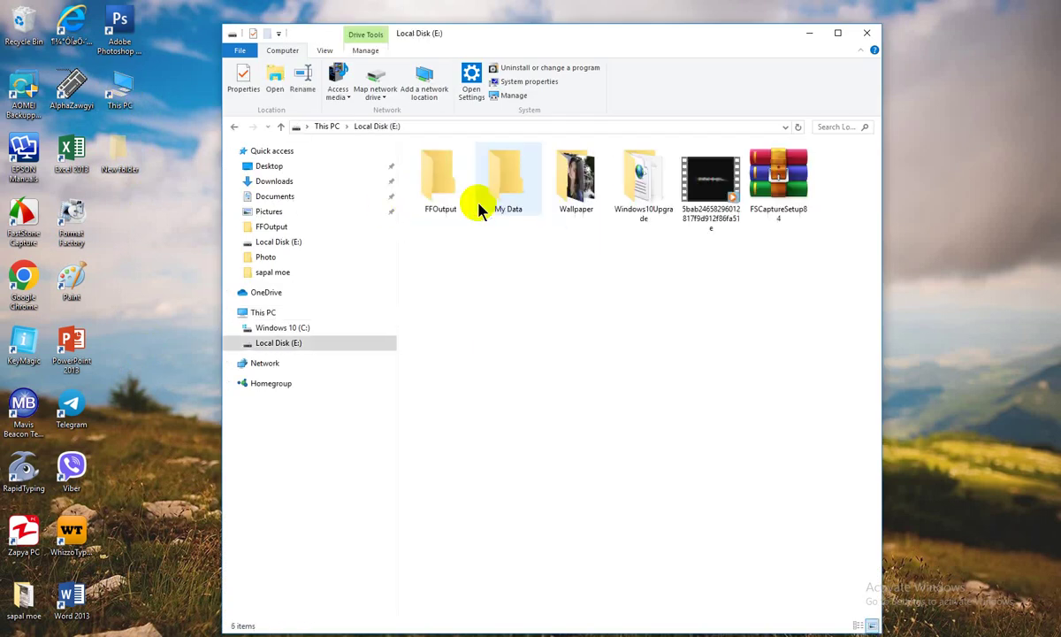
right_click(545, 277)
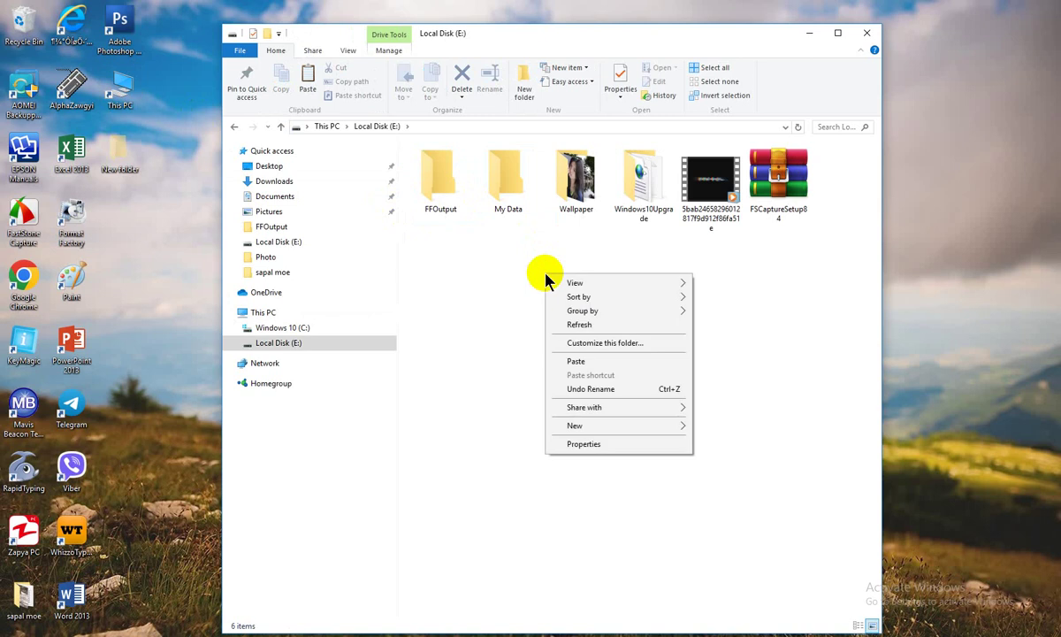
click(579, 361)
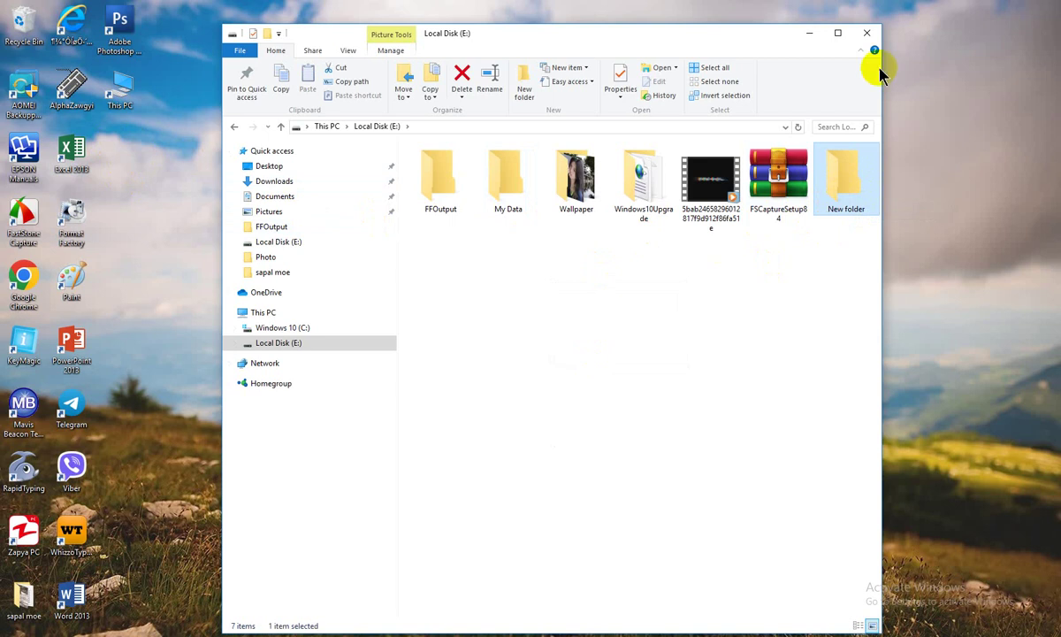
Minimize the Local Disk (E:) window, bring it back and maximize it.
click(867, 34)
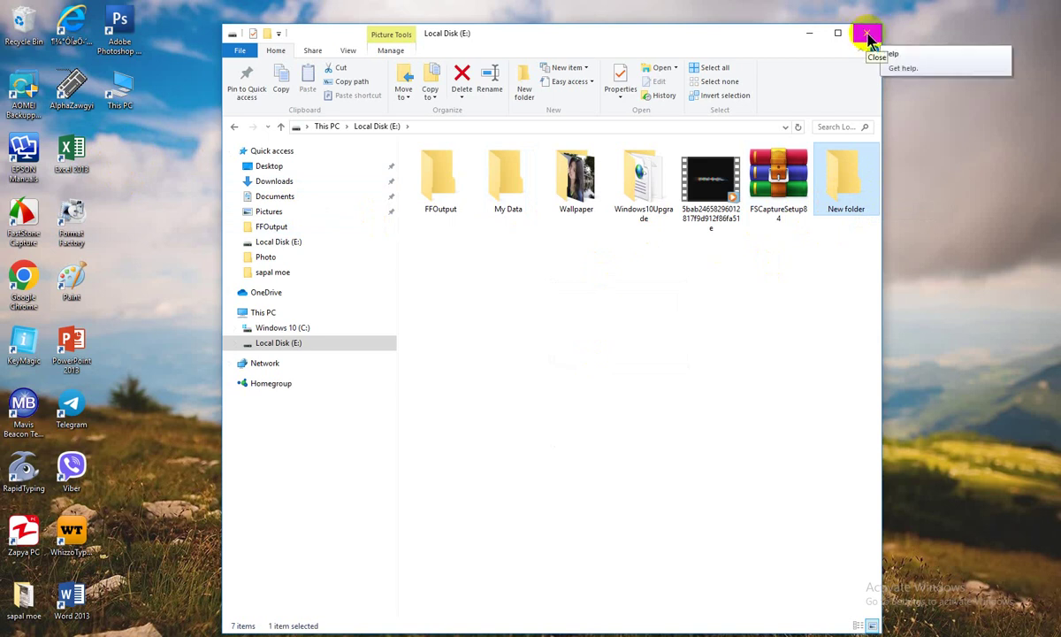
click(810, 37)
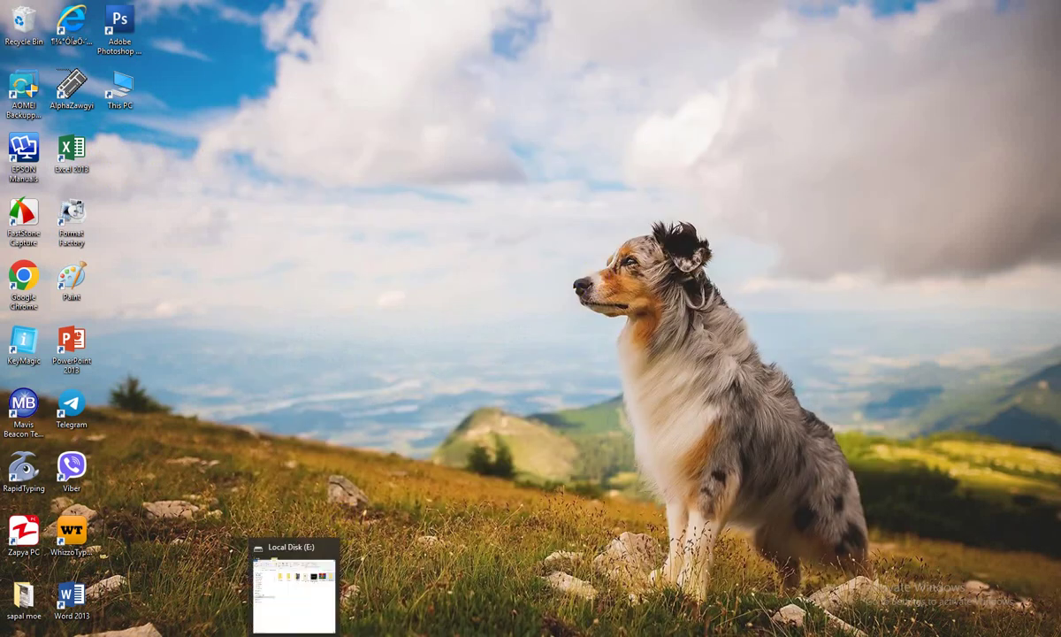
click(297, 588)
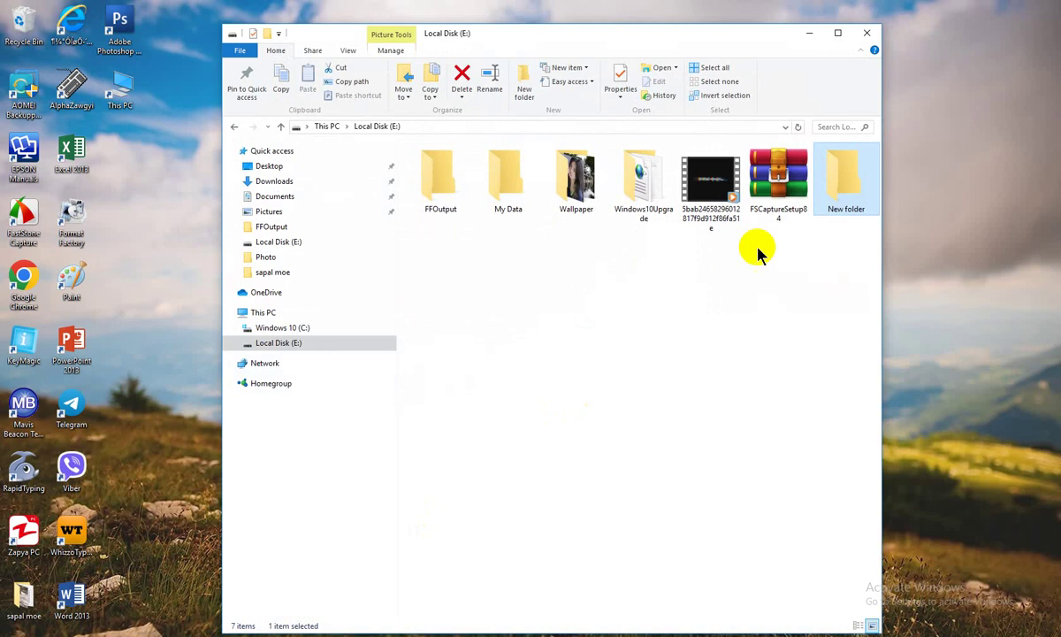
click(837, 36)
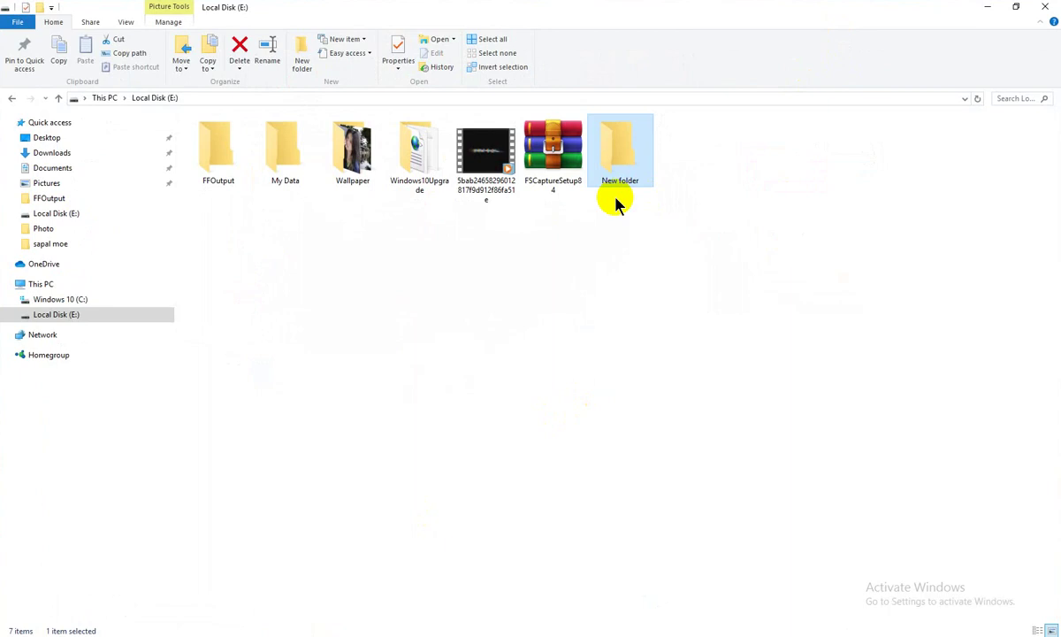
Open the Wallpaper folder on Local Disk (E:) and view its files in List, Details, Content, Tiles and Small icons layouts.
double_click(354, 163)
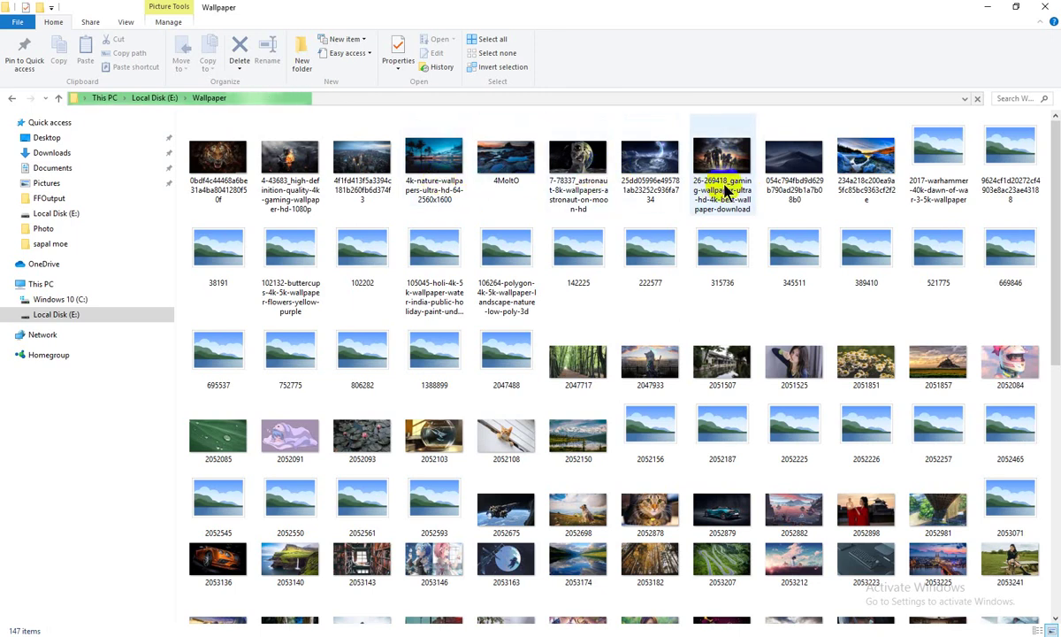
mouse_move(724, 191)
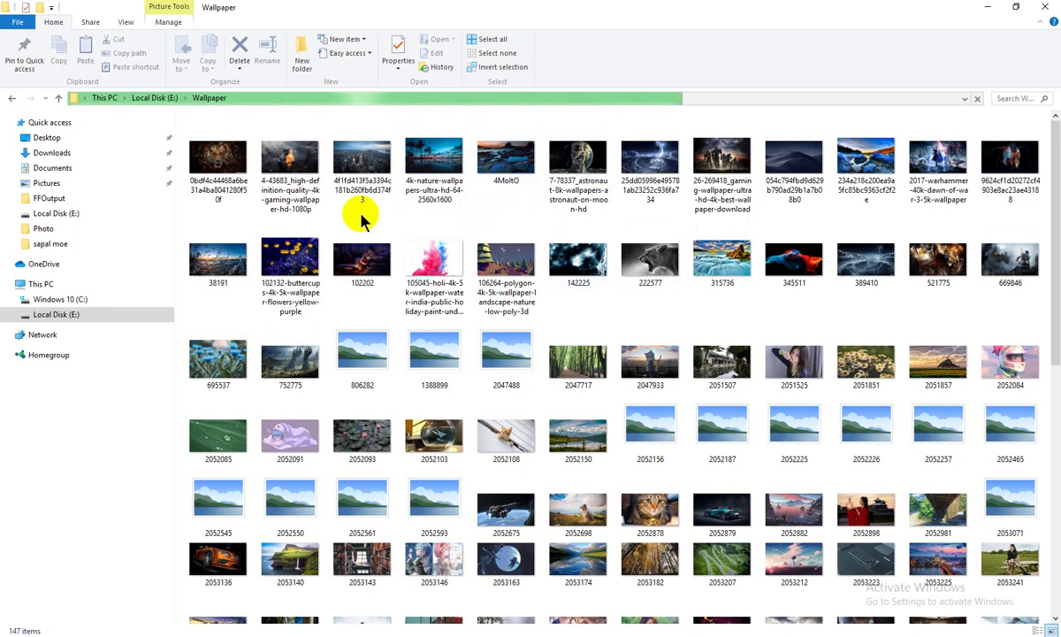
click(128, 23)
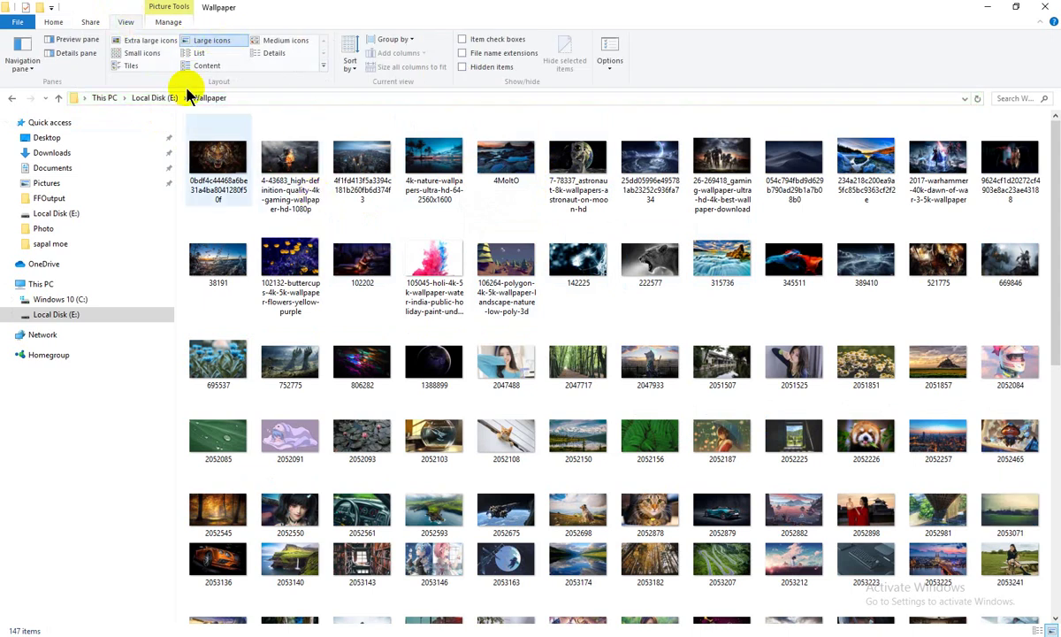
click(193, 54)
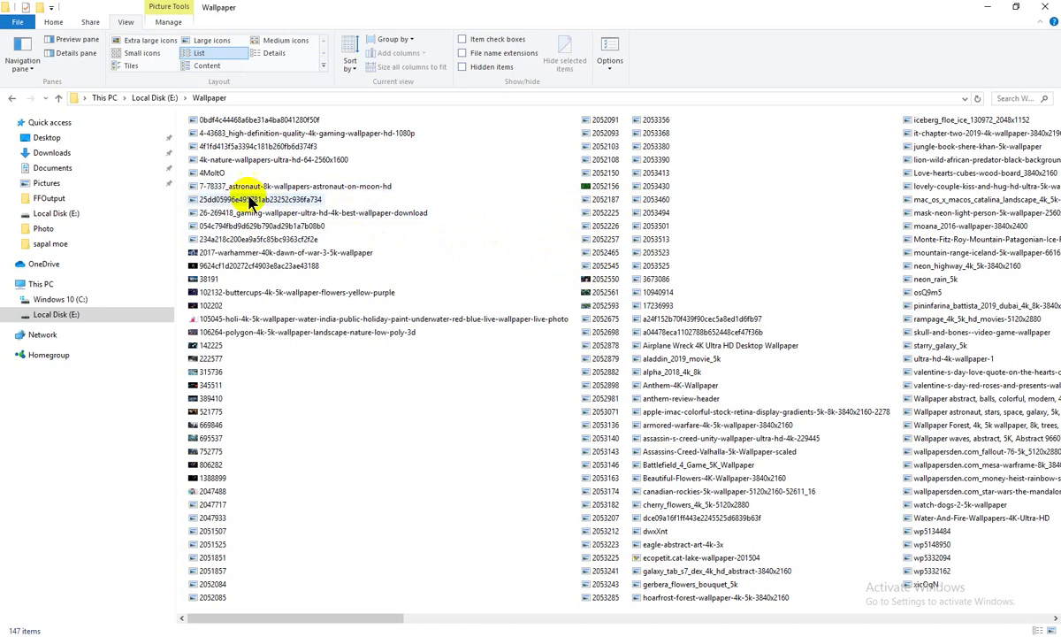
click(270, 53)
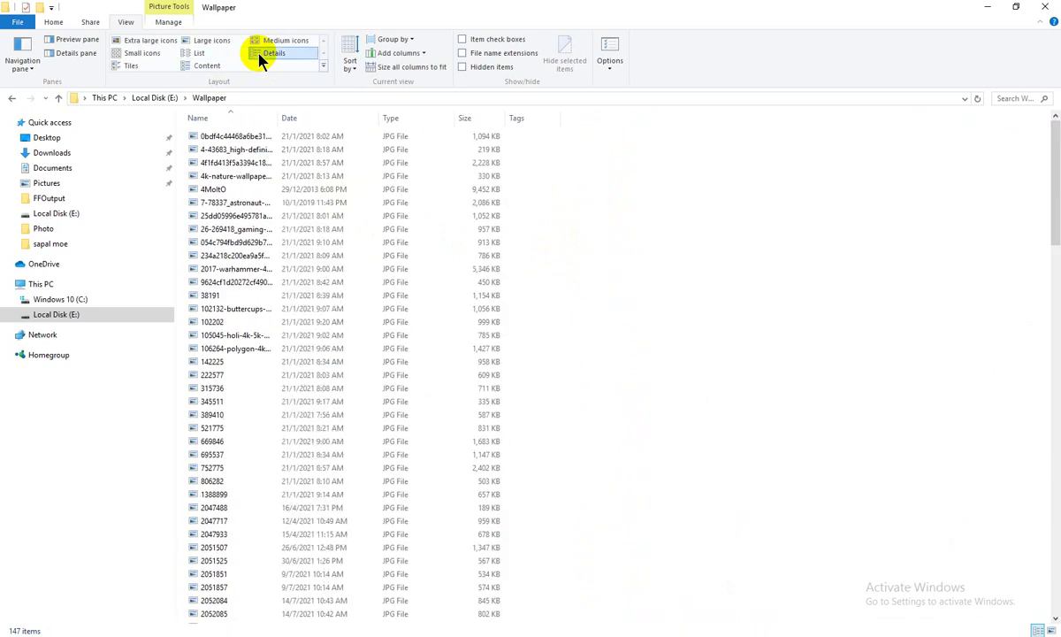
click(207, 66)
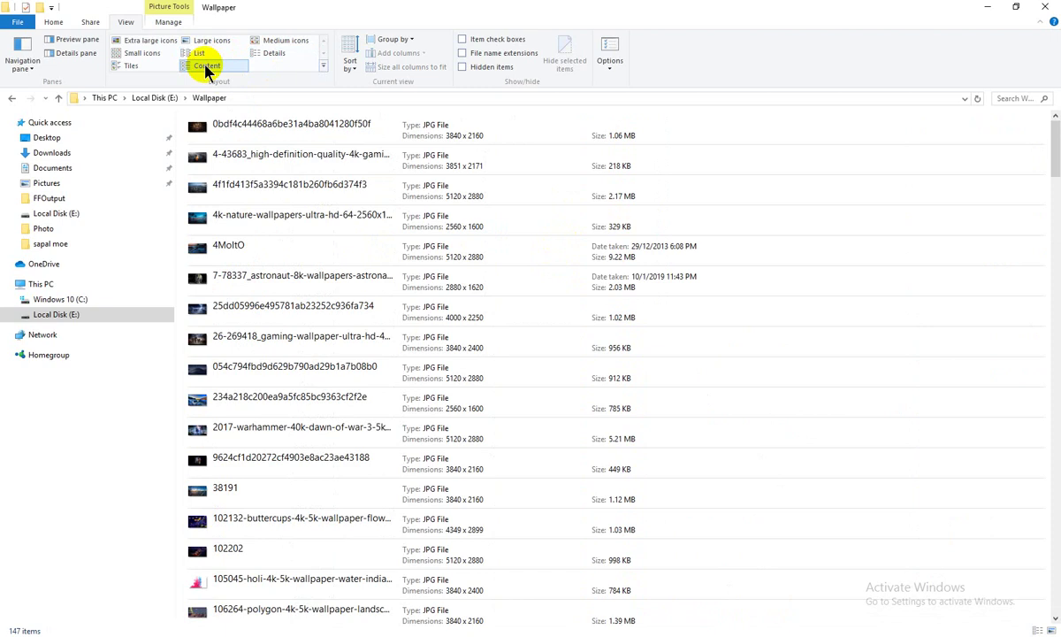
click(146, 68)
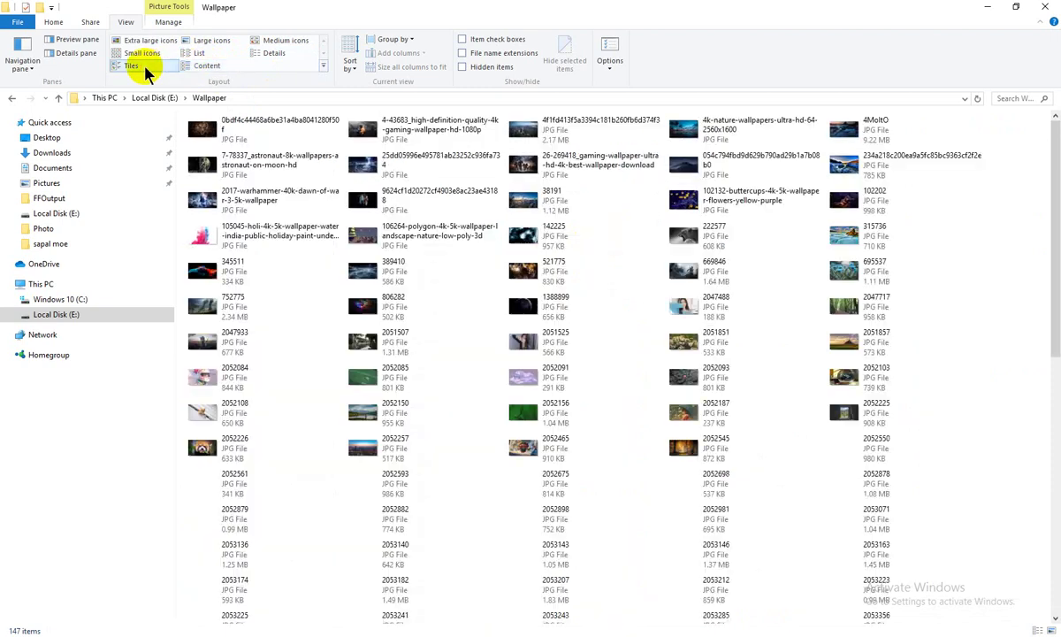
click(141, 53)
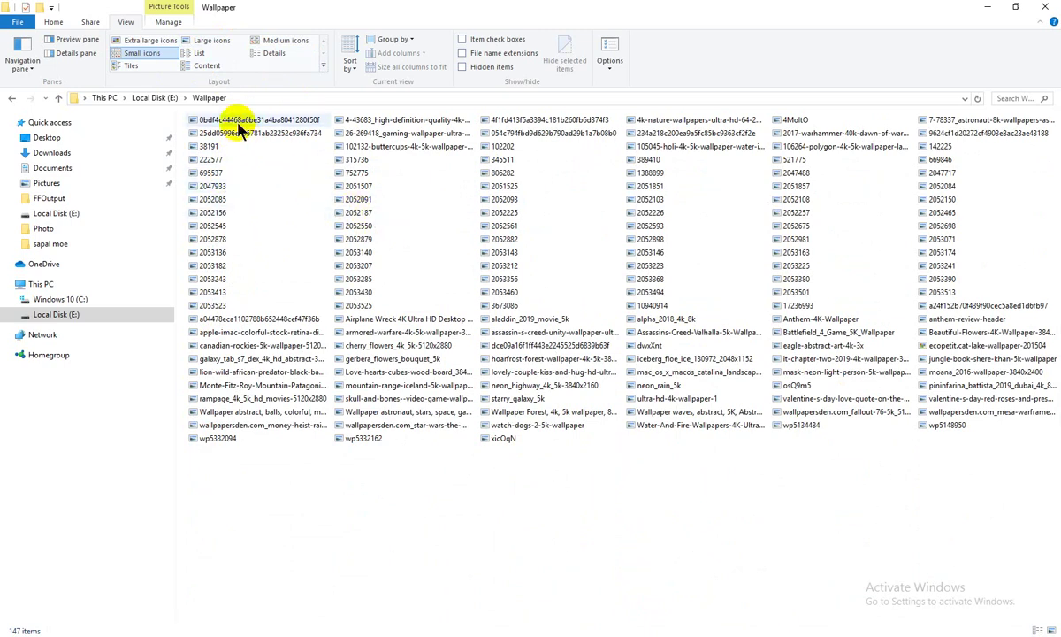
Set the Wallpaper folder back to the Large icons layout and close the window.
click(212, 46)
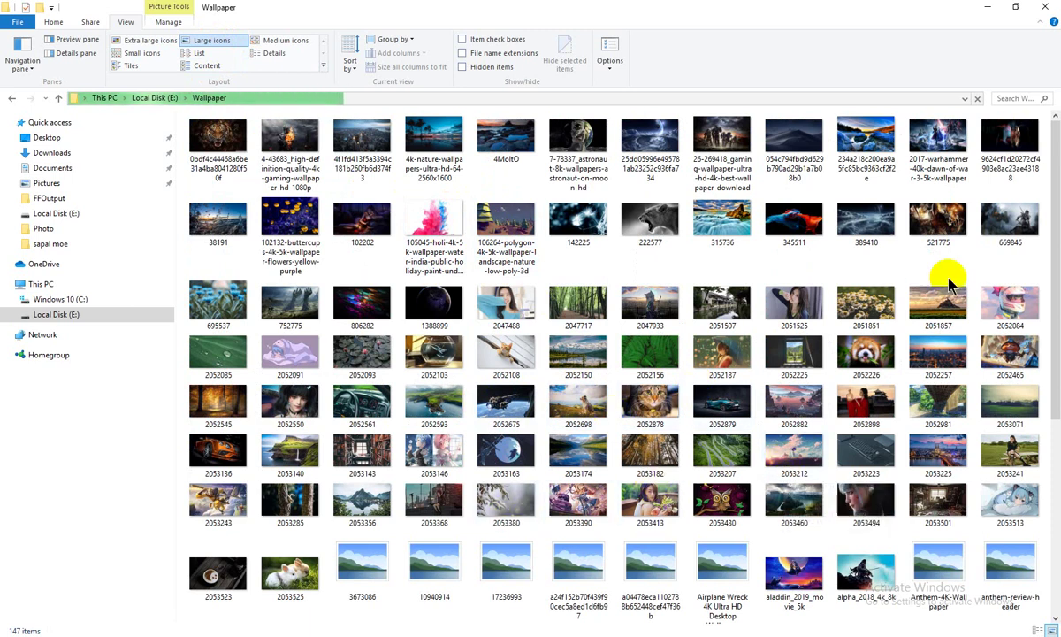
click(1042, 9)
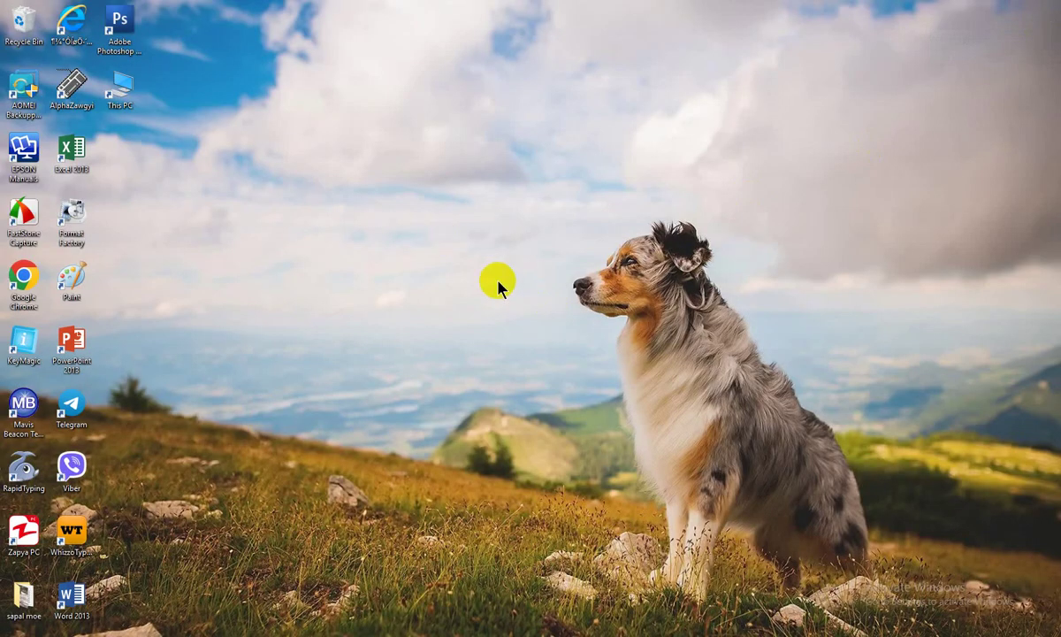
click(922, 635)
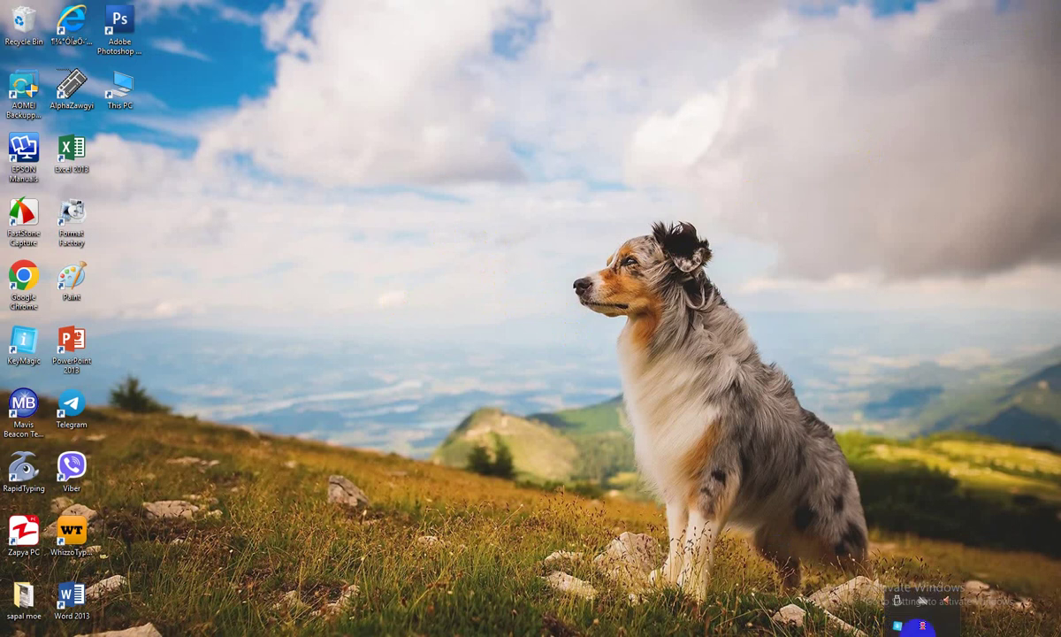